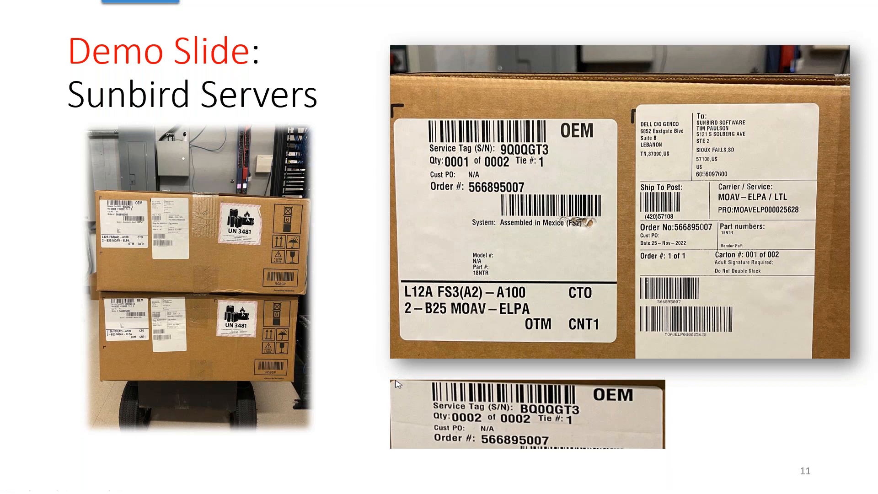
Step: Switch to dcTrack and look up the scanned service tag 9Q0QGT3 to start a new item for the server
{"action": "key", "text": "alt+Tab"}
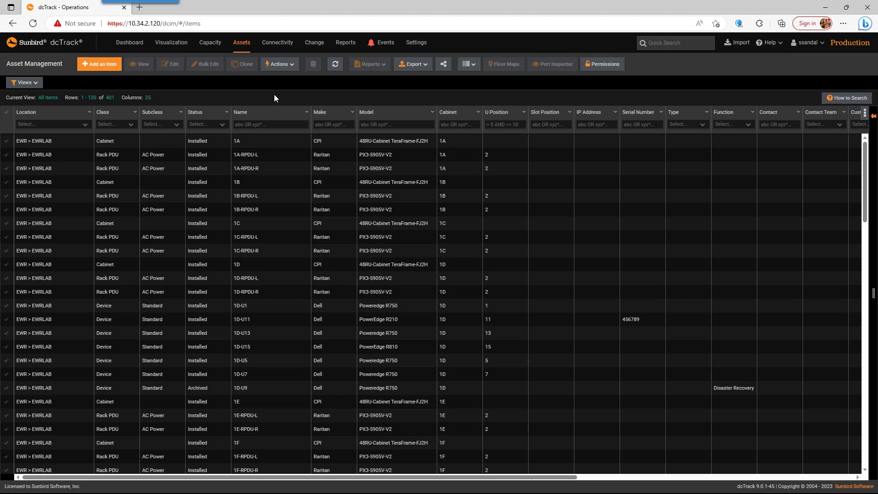
{"action": "key", "text": "alt+s"}
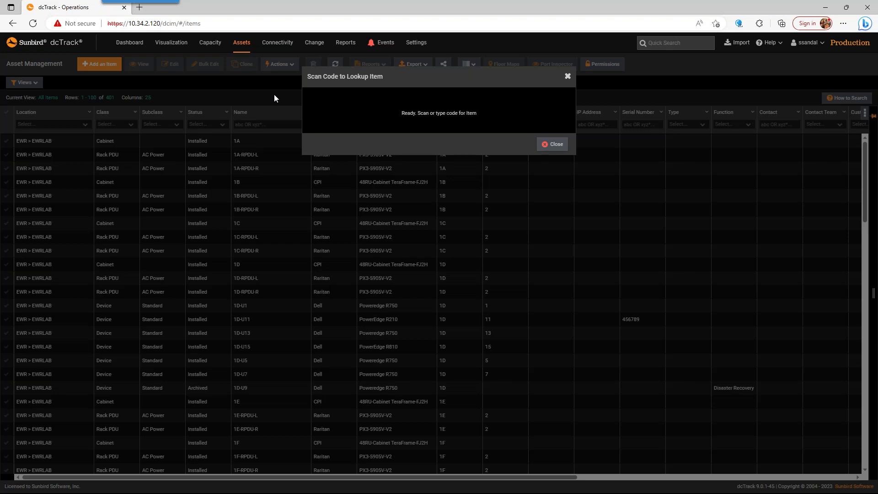
{"action": "type", "text": "00000373"}
{"action": "key", "text": "Return"}
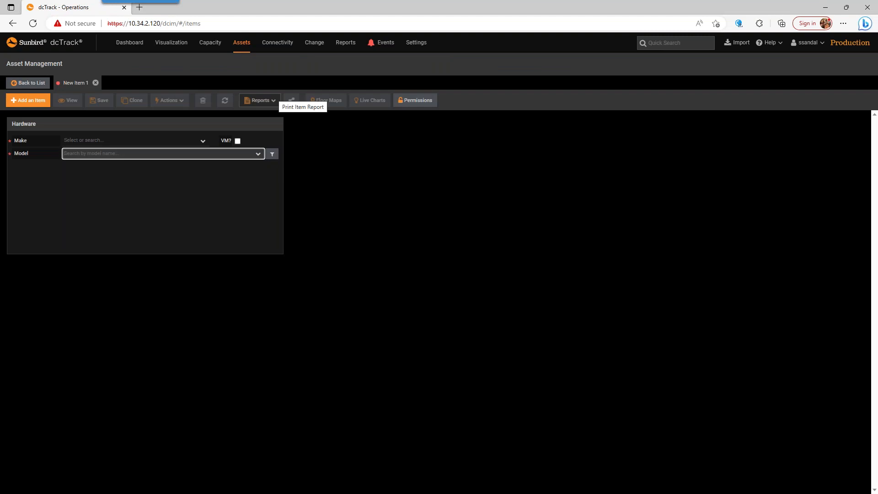
Step: Set the new item's model to Dell PowerEdge R650 with part number SKU1
{"action": "type", "text": "r610"}
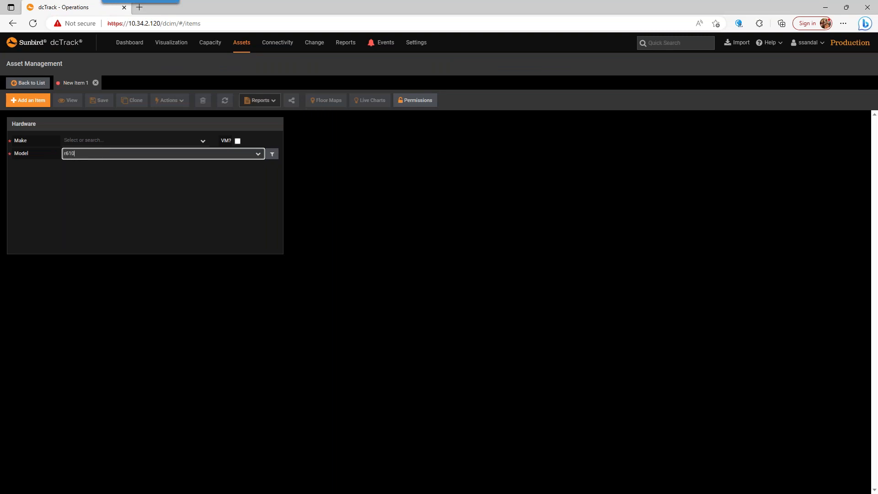
{"action": "key", "text": "BackSpace"}
{"action": "type", "text": "5"}
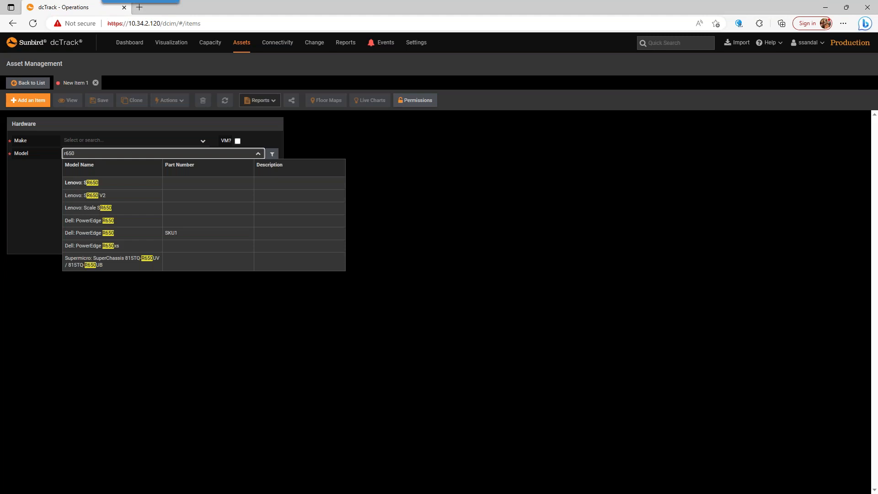
{"action": "left_click", "coordinate": [128, 234]}
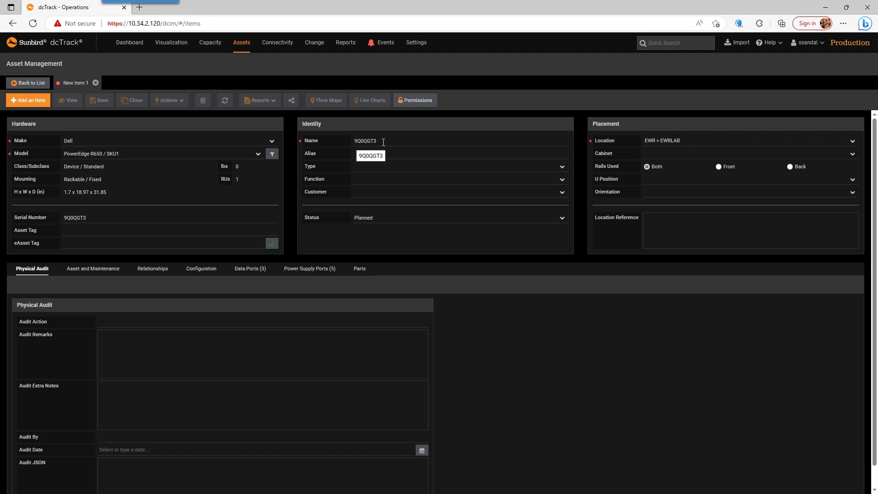
Step: Enter the shipping label's order number as the PO number in the new item's ownership and financial details
{"action": "left_click", "coordinate": [110, 277]}
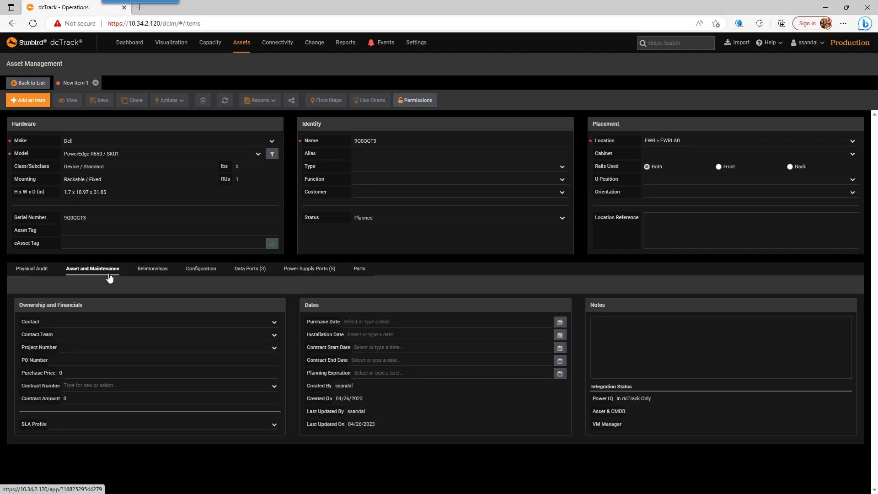
{"action": "left_click", "coordinate": [72, 359]}
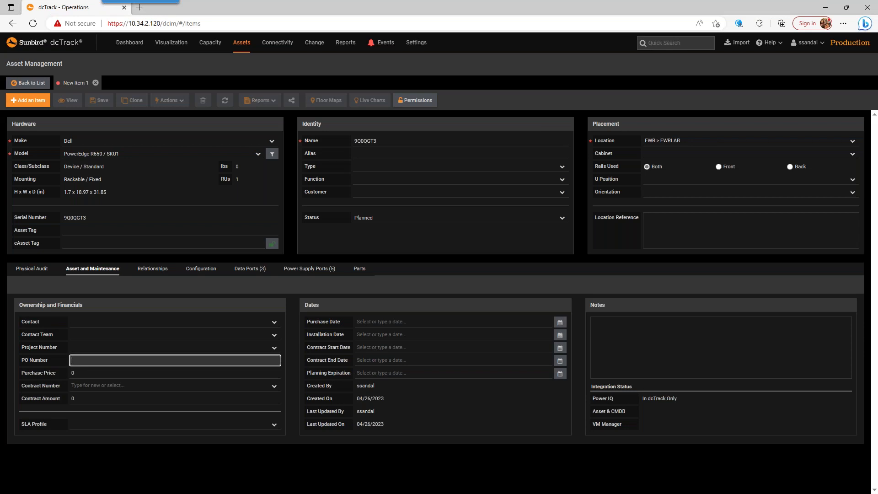
{"action": "type", "text": "566895007"}
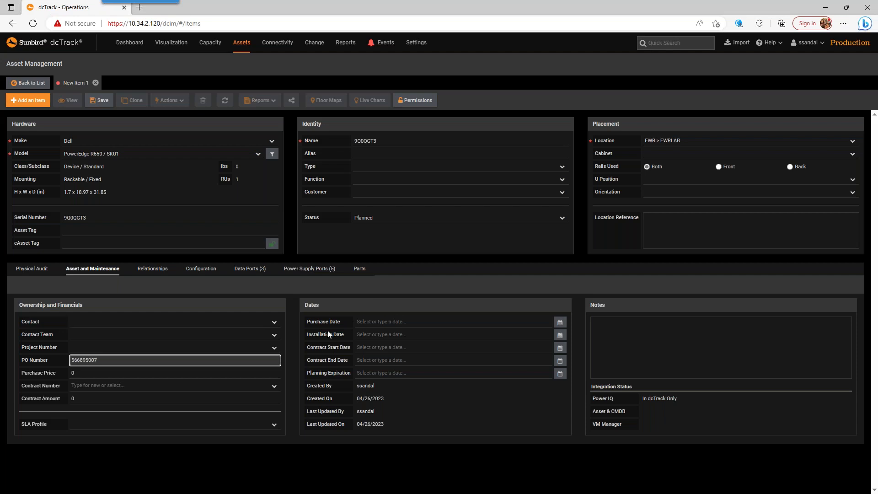
Step: Place the server in location EWR > EWRSTORAGE without a cabinet, then save and close the item
{"action": "left_click", "coordinate": [681, 142]}
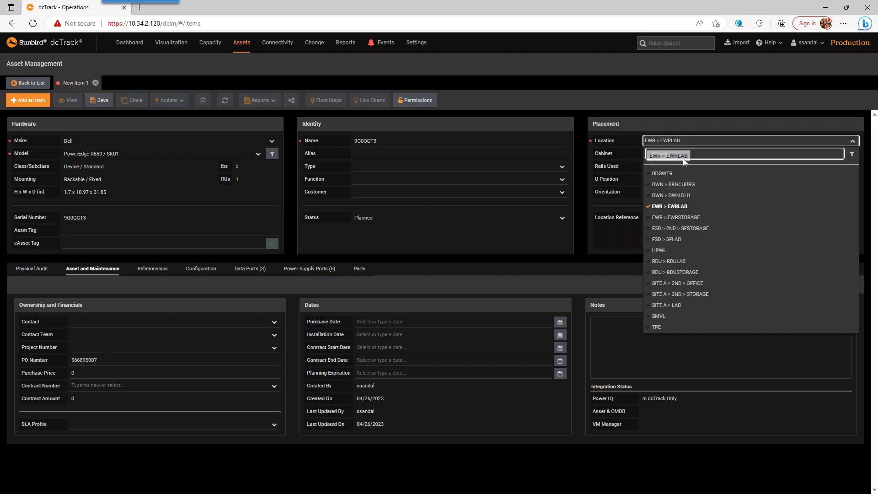
{"action": "left_click", "coordinate": [672, 217]}
{"action": "left_click", "coordinate": [709, 155]}
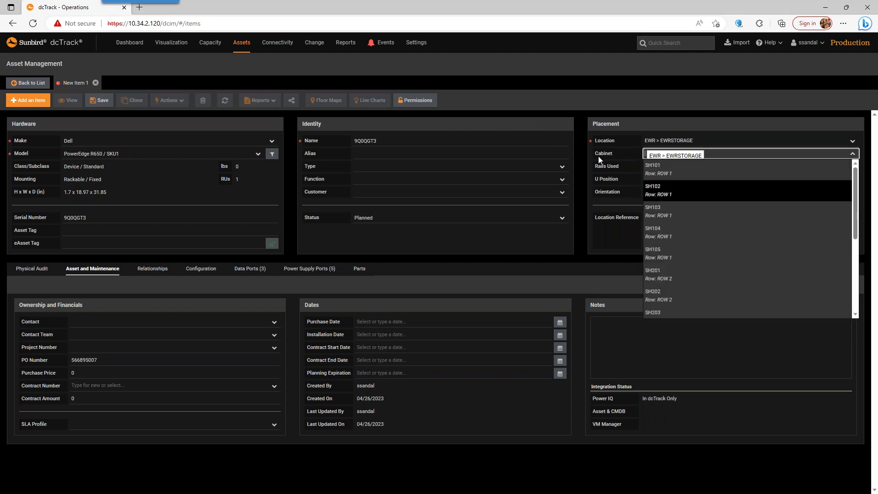
{"action": "left_click", "coordinate": [583, 160]}
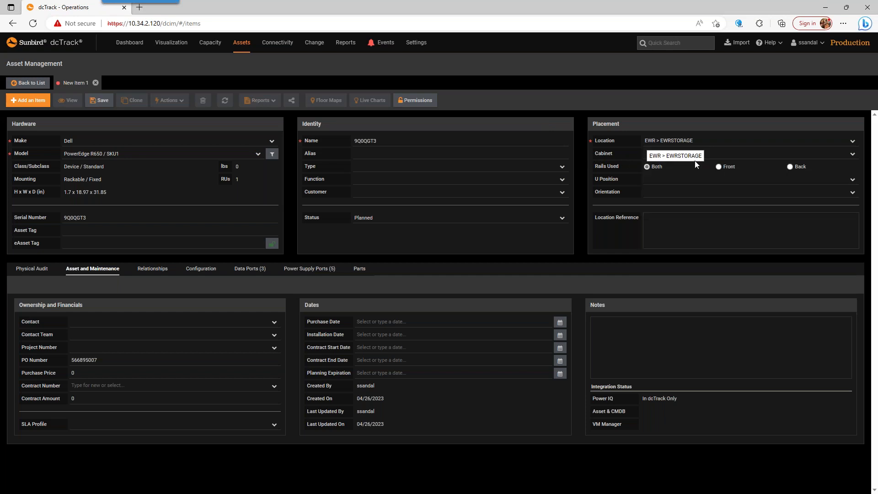
{"action": "left_click", "coordinate": [101, 100]}
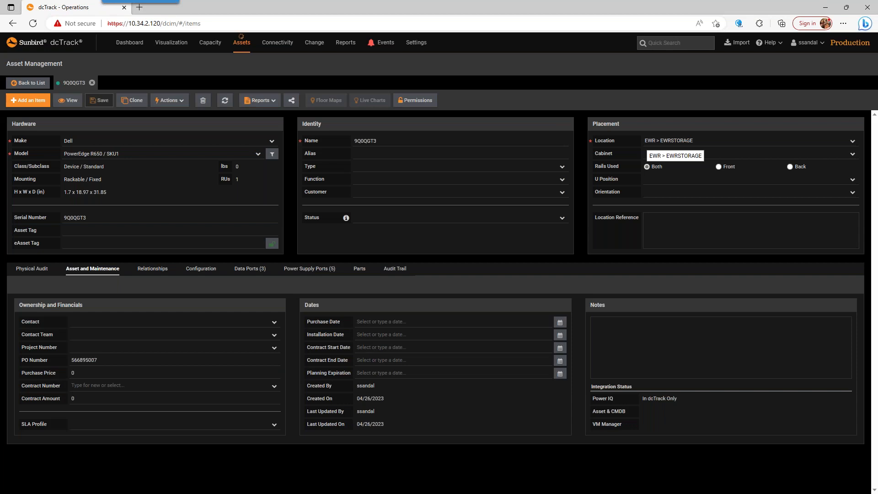
{"action": "left_click", "coordinate": [92, 82]}
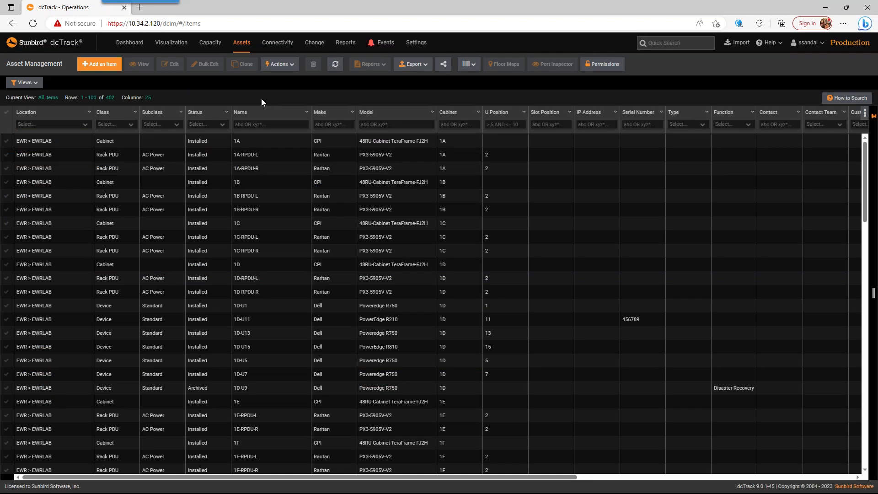
Step: Look up the stored server by scanning its service tag 9Q0QGT3 to open its record
{"action": "key", "text": "ctrl+b"}
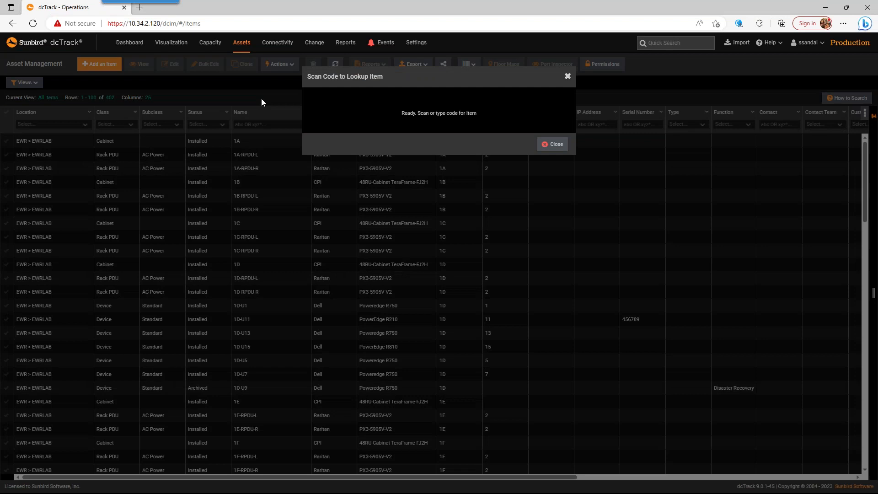
{"action": "type", "text": "9Q0QGT3"}
{"action": "key", "text": "Return"}
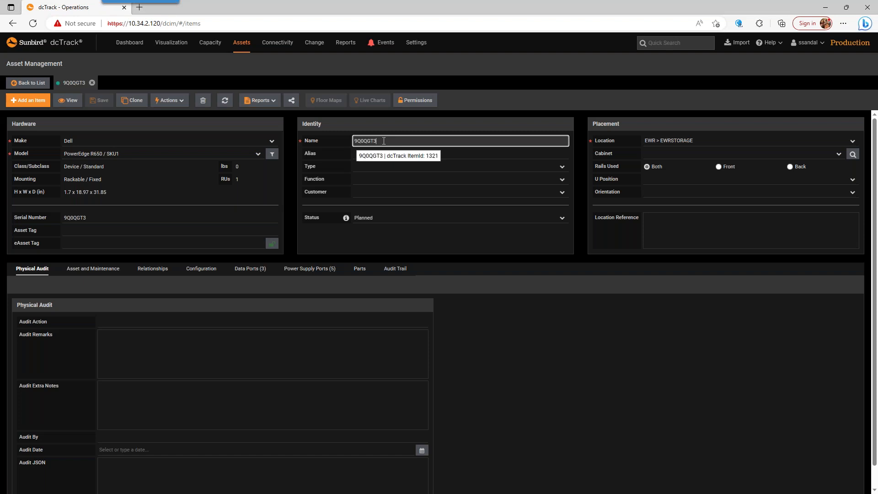
Step: Move the server to location EWR > EWRLAB, cabinet 1F, U position 42, and save the item
{"action": "left_click", "coordinate": [685, 147]}
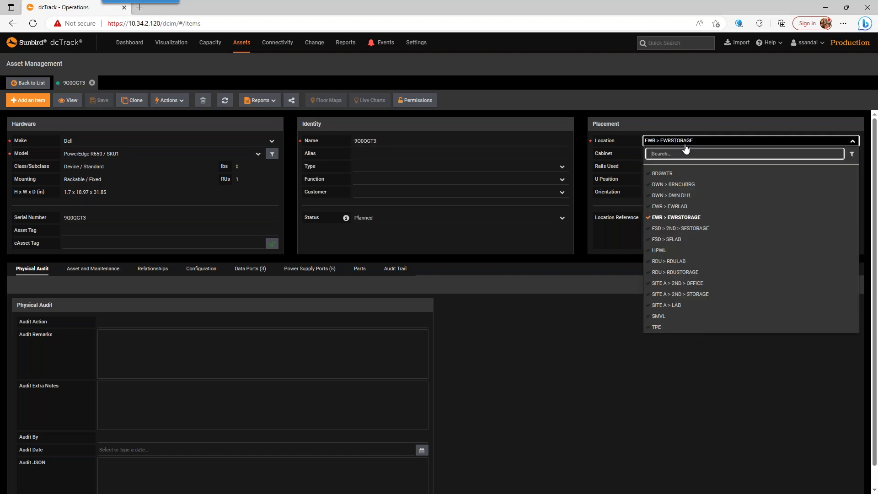
{"action": "left_click", "coordinate": [672, 206]}
{"action": "left_click", "coordinate": [710, 155]}
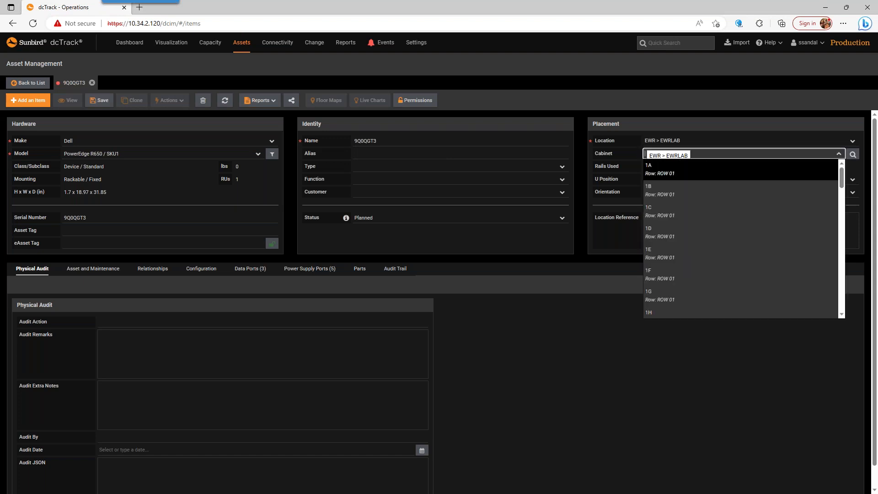
{"action": "left_click", "coordinate": [668, 279]}
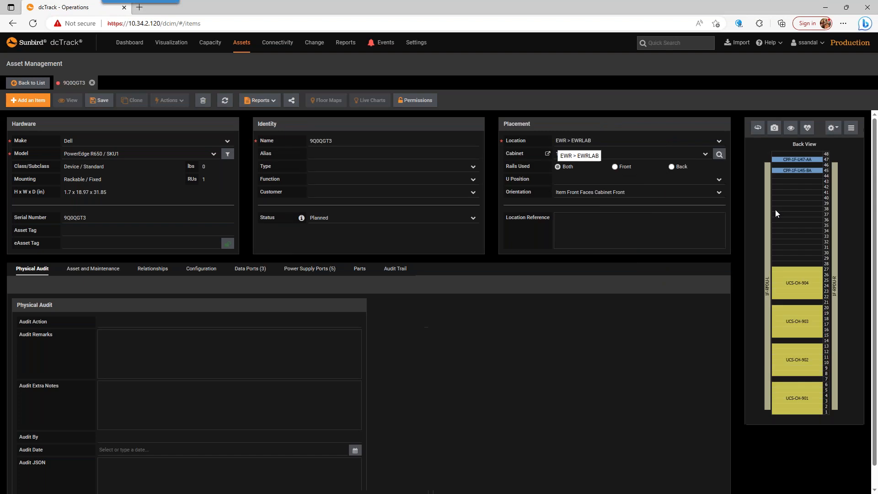
{"action": "left_click", "coordinate": [586, 183]}
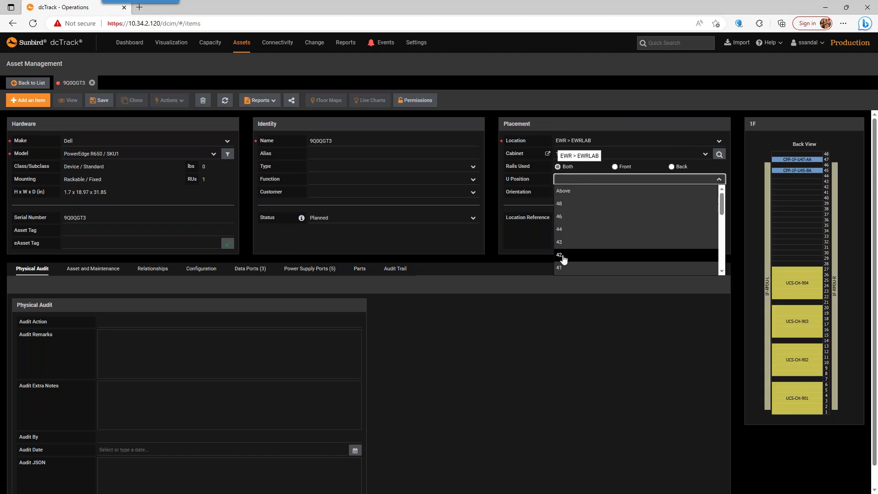
{"action": "left_click", "coordinate": [559, 256]}
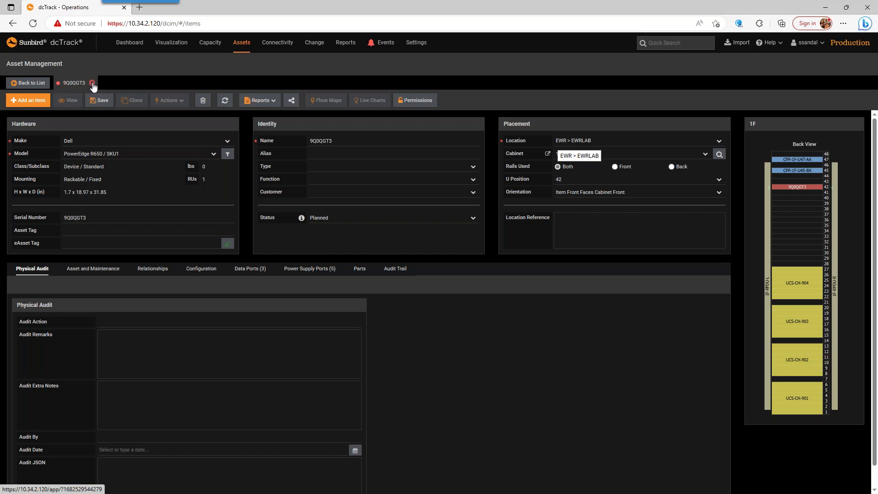
{"action": "left_click", "coordinate": [99, 100]}
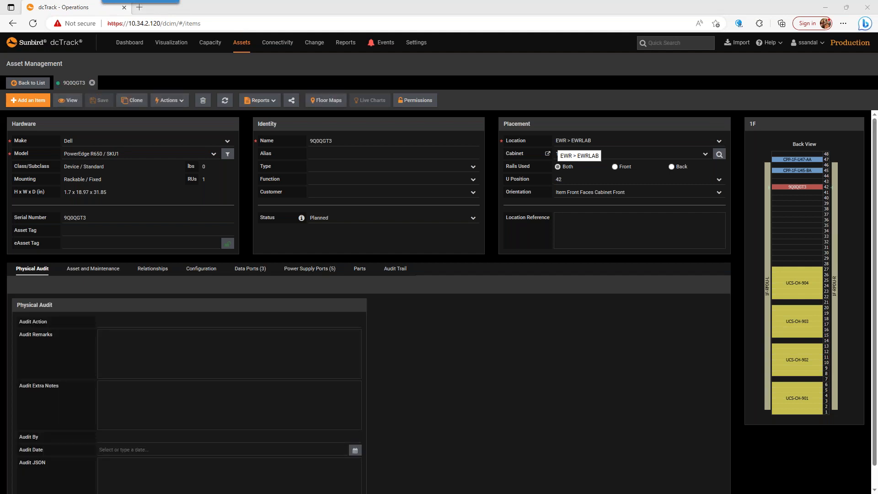
{"action": "key", "text": "alt+Tab"}
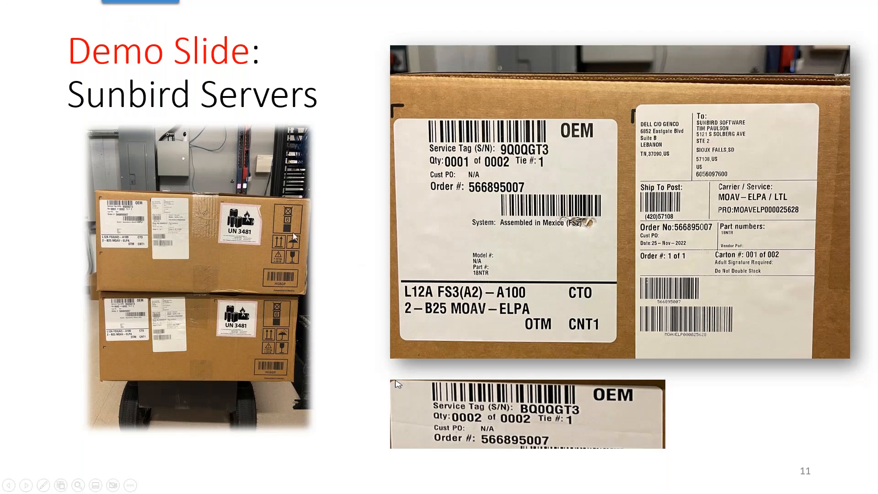
{"action": "left_click", "coordinate": [487, 144]}
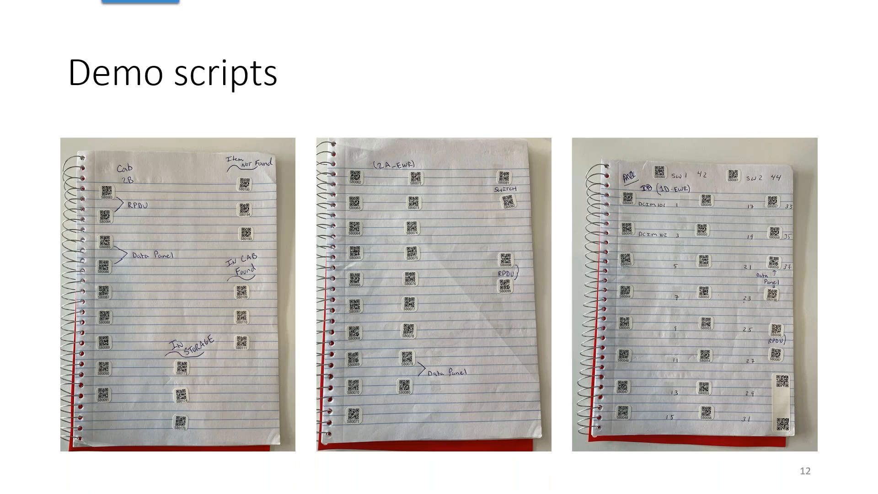
{"action": "key", "text": "Right"}
{"action": "key", "text": "Right"}
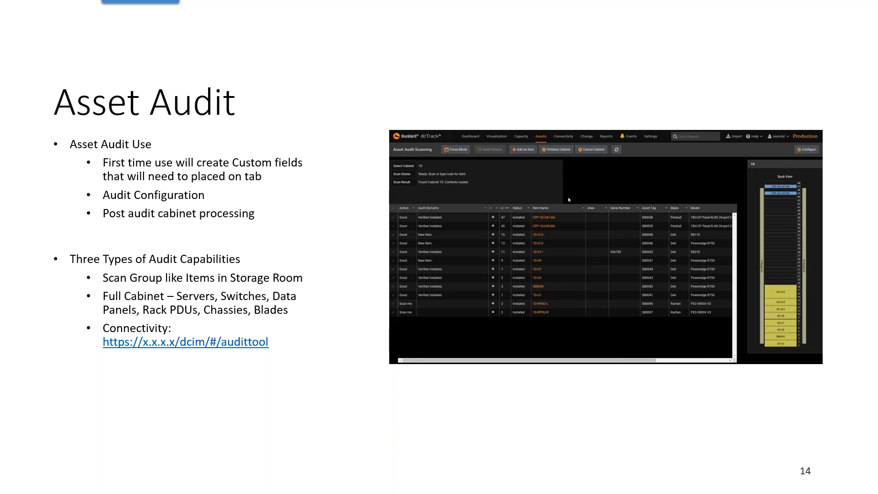
{"action": "left_click", "coordinate": [316, 343]}
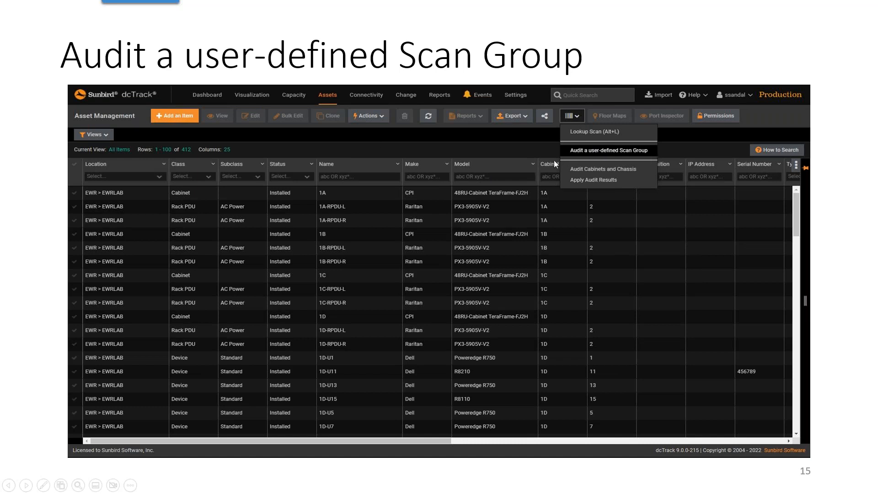
{"action": "left_click", "coordinate": [456, 191]}
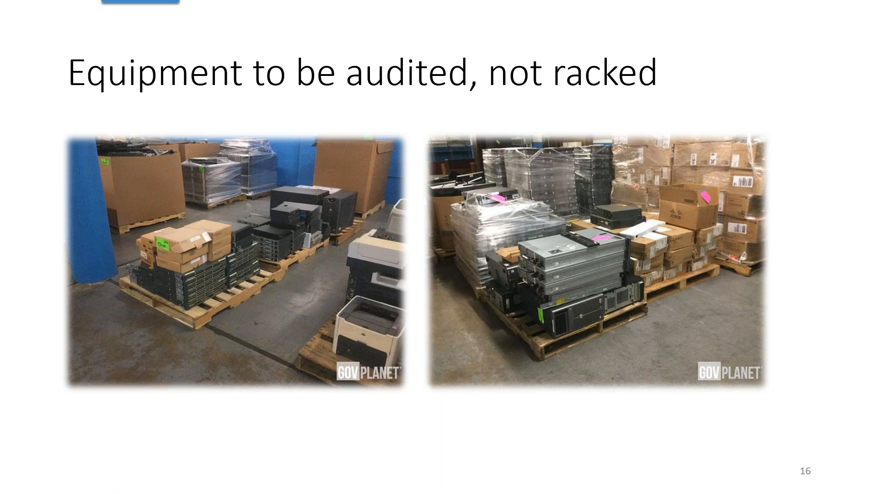
{"action": "left_click", "coordinate": [336, 193]}
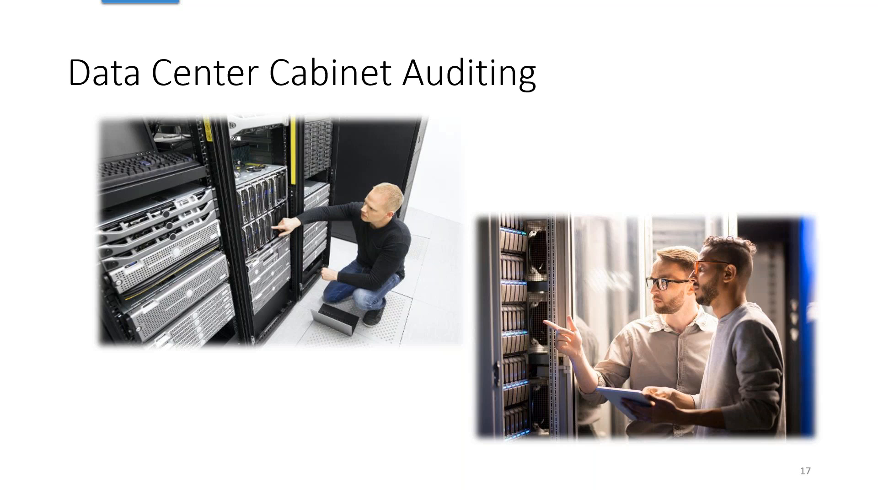
{"action": "key", "text": "Right"}
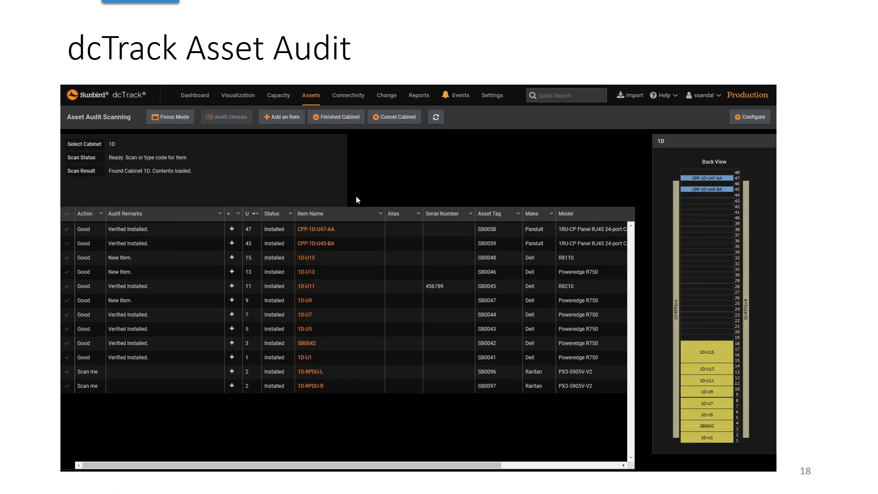
{"action": "key", "text": "Right"}
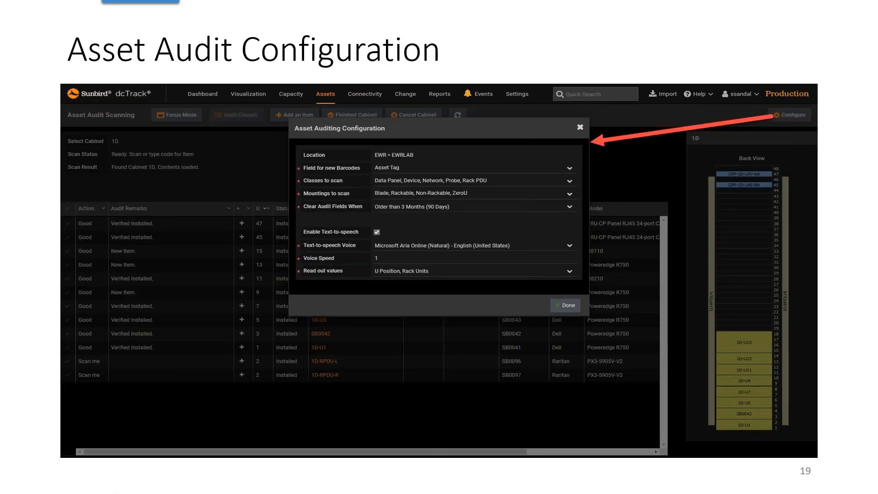
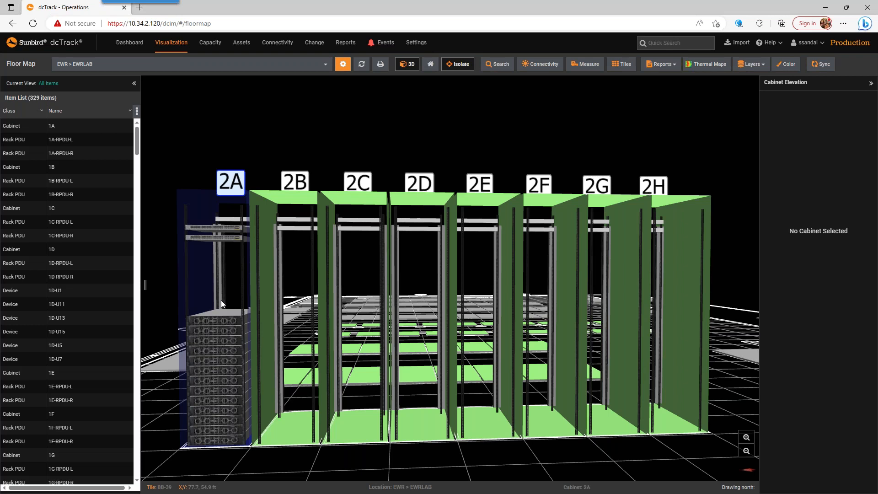
Step: Examine the contents and elevations of cabinets 2A and 2B on the EWRLAB 3D floor map
{"action": "left_click", "coordinate": [227, 329]}
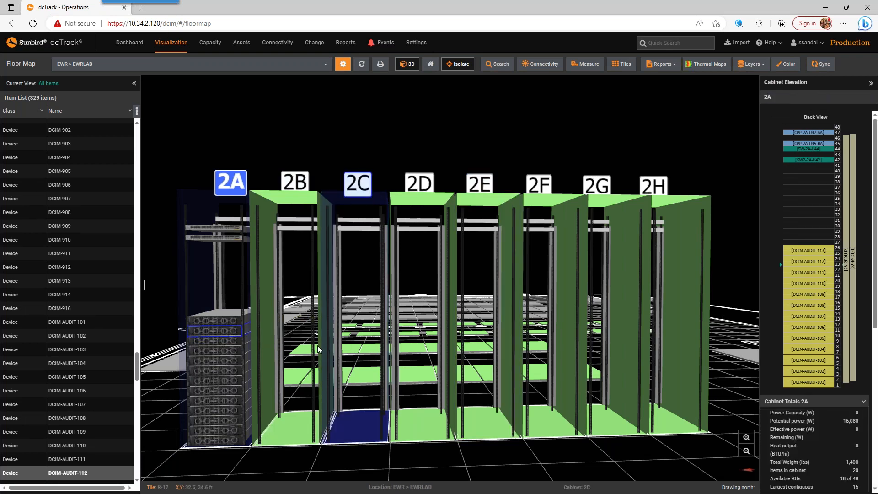
{"action": "left_click", "coordinate": [272, 348]}
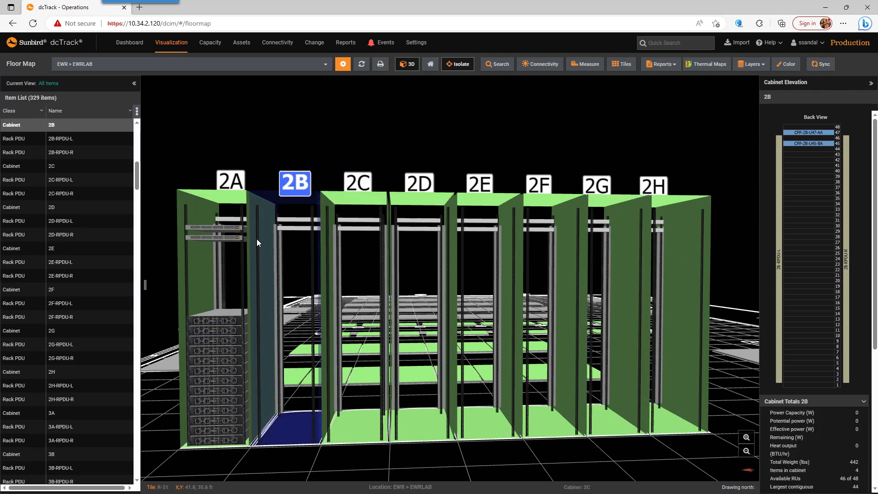
Step: Go to the asset item list, review its barcode scanning options, and open Asset Audit Scanning
{"action": "mouse_move", "coordinate": [245, 47]}
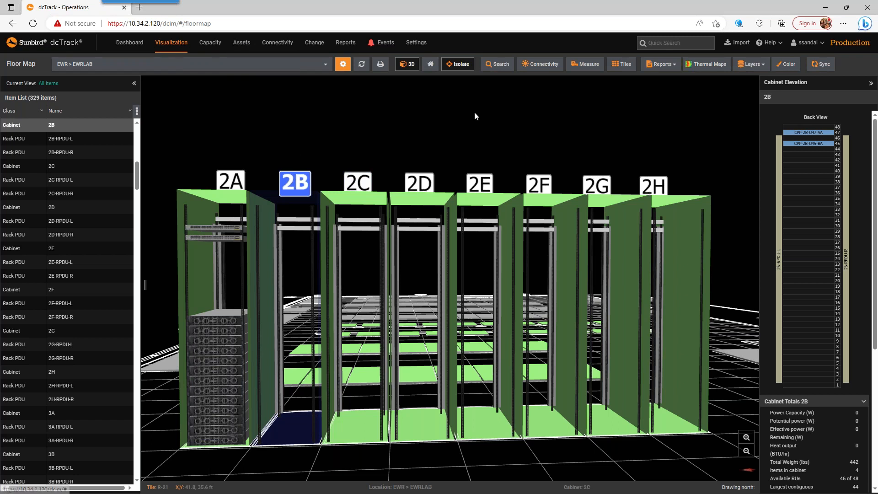
{"action": "left_click", "coordinate": [242, 43]}
{"action": "left_click", "coordinate": [41, 83]}
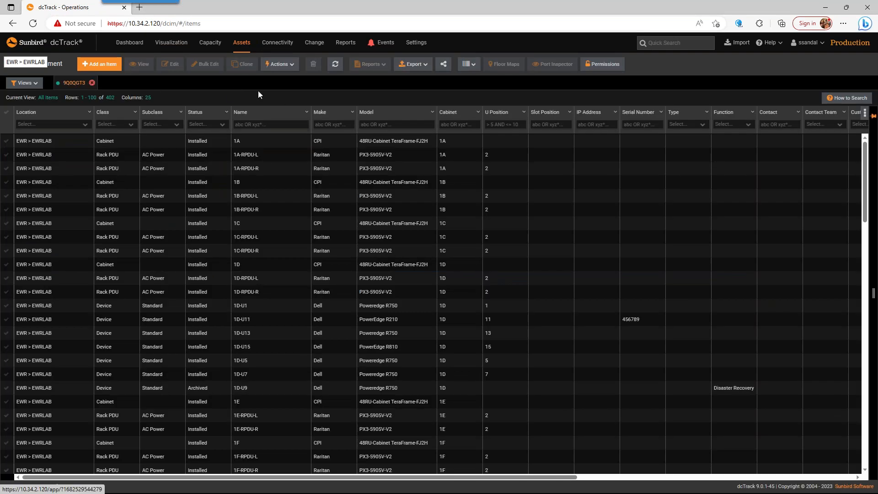
{"action": "left_click", "coordinate": [471, 67]}
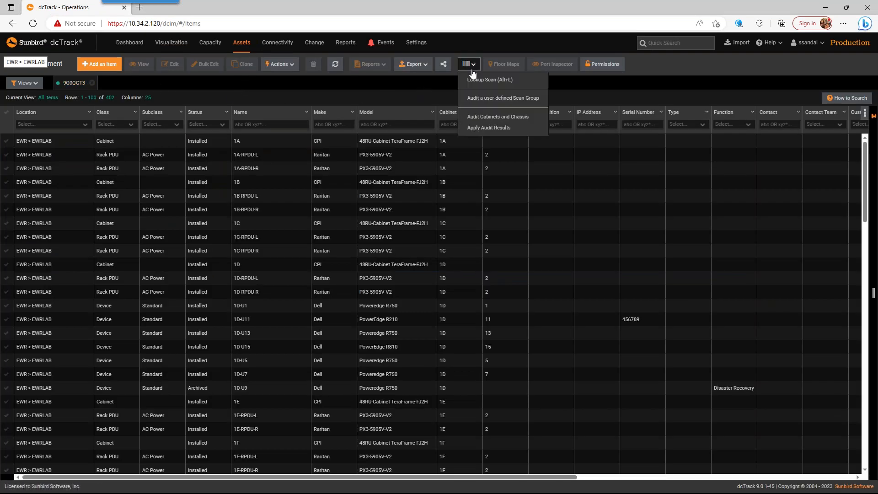
{"action": "left_click", "coordinate": [400, 97]}
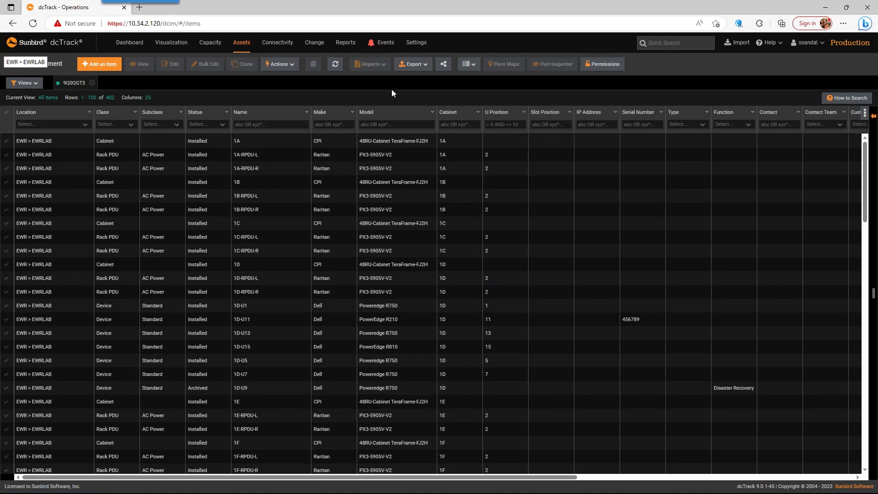
{"action": "left_click", "coordinate": [243, 42]}
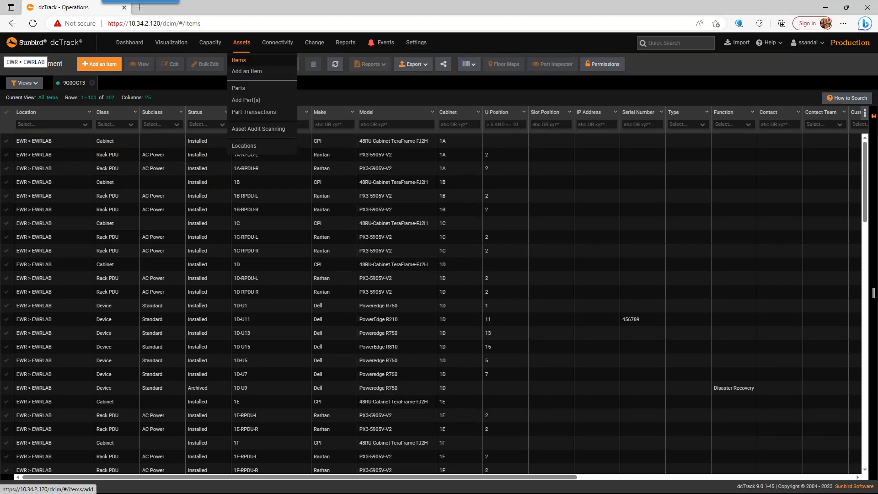
{"action": "left_click", "coordinate": [258, 129]}
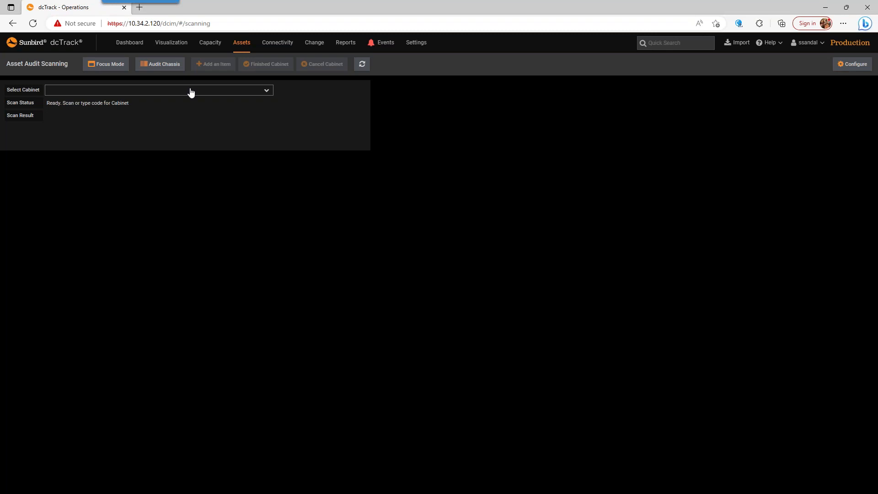
{"action": "left_click", "coordinate": [191, 91]}
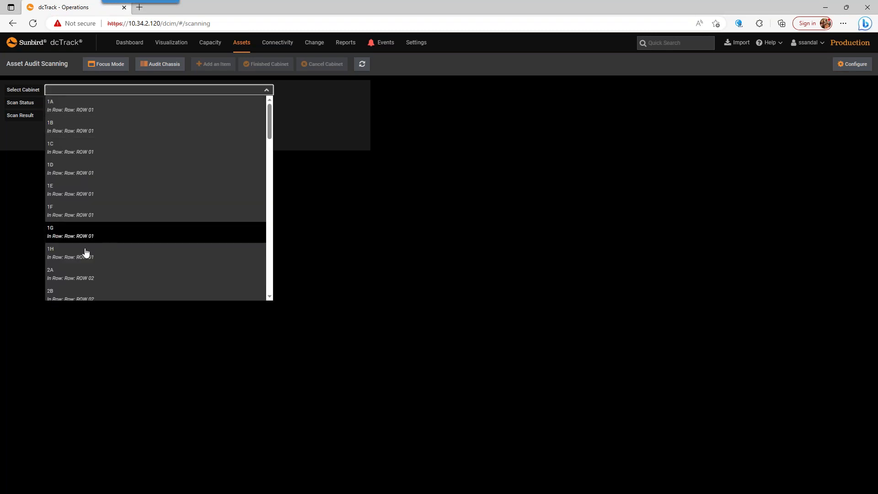
{"action": "left_click", "coordinate": [85, 273]}
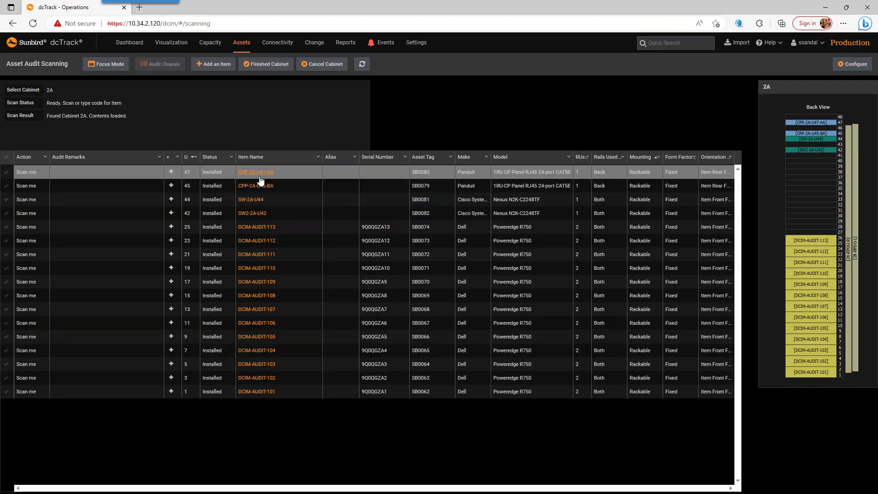
{"action": "left_click", "coordinate": [851, 65]}
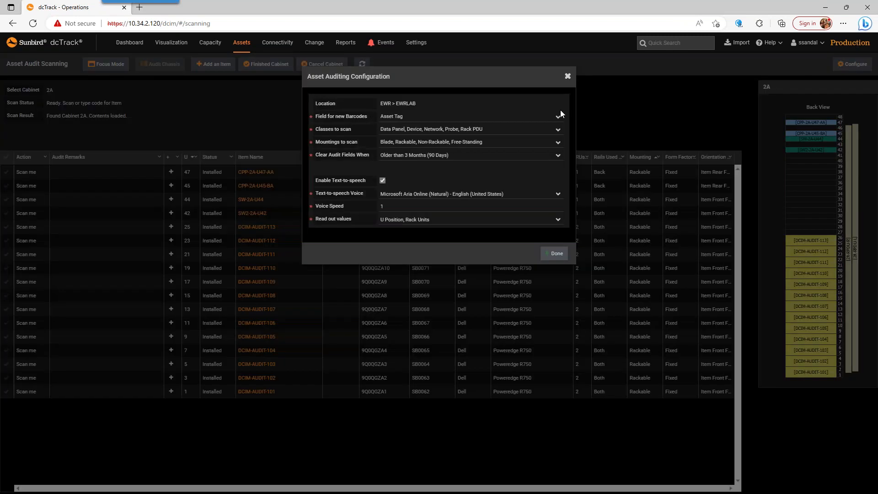
{"action": "left_click", "coordinate": [450, 131]}
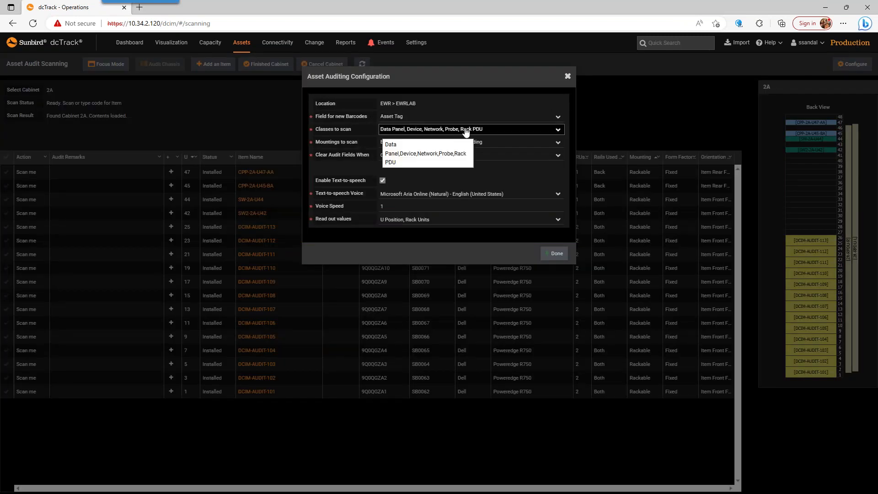
{"action": "left_click", "coordinate": [430, 130]}
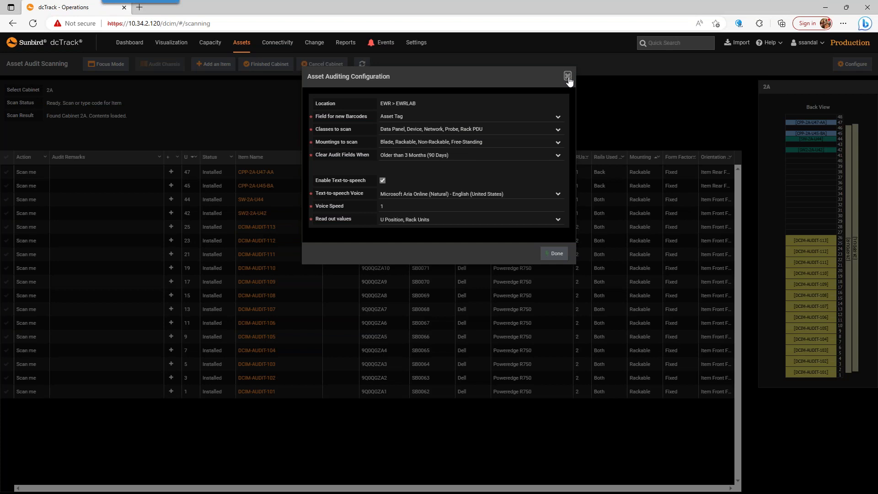
{"action": "left_click", "coordinate": [568, 77]}
{"action": "left_click", "coordinate": [323, 67]}
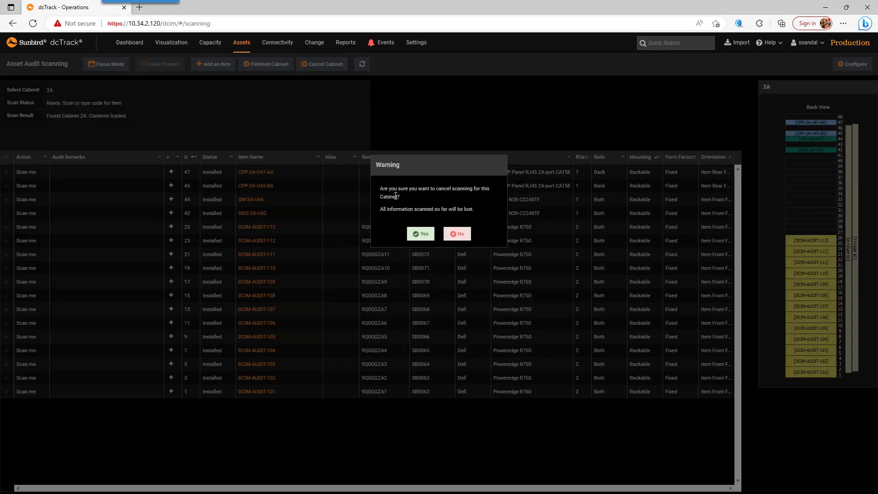
{"action": "left_click", "coordinate": [422, 235]}
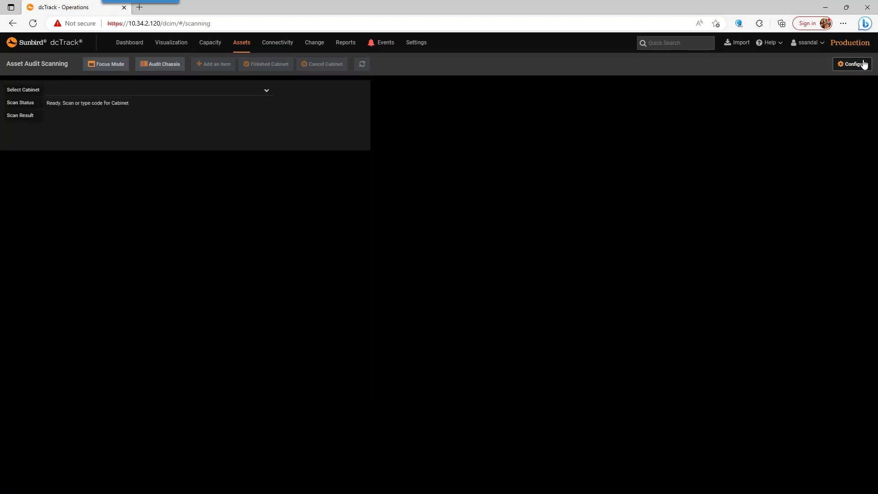
Step: Limit the classes to scan in the asset auditing configuration to Device and Network
{"action": "left_click", "coordinate": [853, 64]}
{"action": "left_click", "coordinate": [413, 130]}
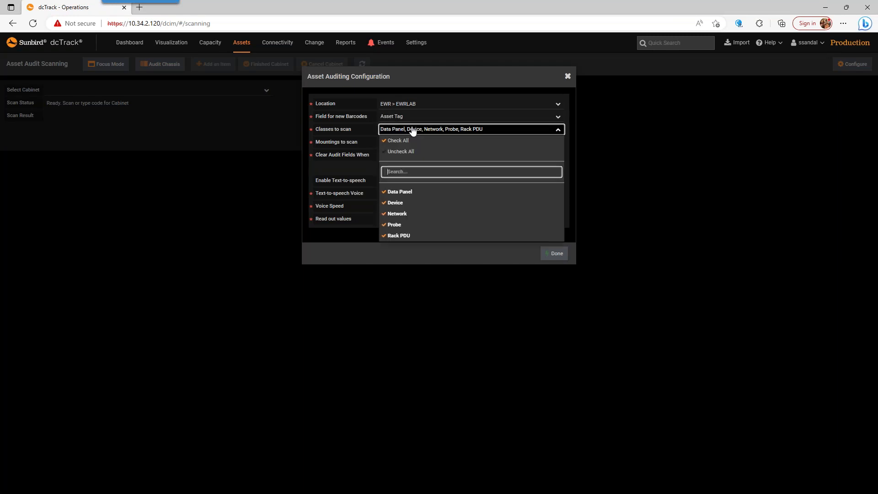
{"action": "left_click", "coordinate": [396, 203]}
{"action": "left_click", "coordinate": [398, 214]}
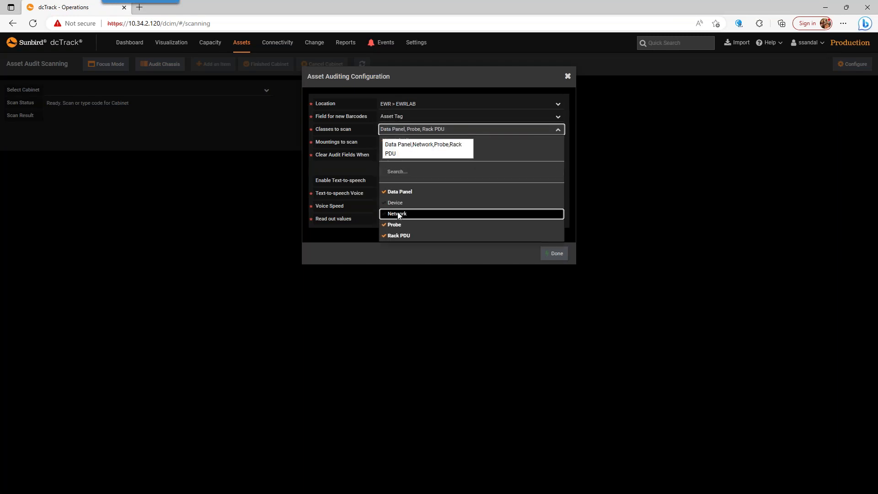
{"action": "left_click", "coordinate": [404, 213]}
{"action": "left_click", "coordinate": [396, 204]}
{"action": "left_click", "coordinate": [396, 194]}
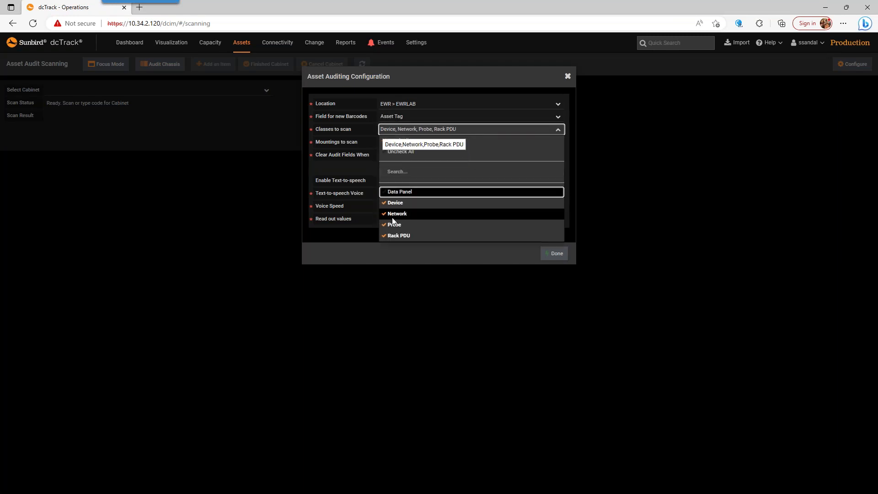
{"action": "left_click", "coordinate": [394, 225]}
{"action": "left_click", "coordinate": [394, 235]}
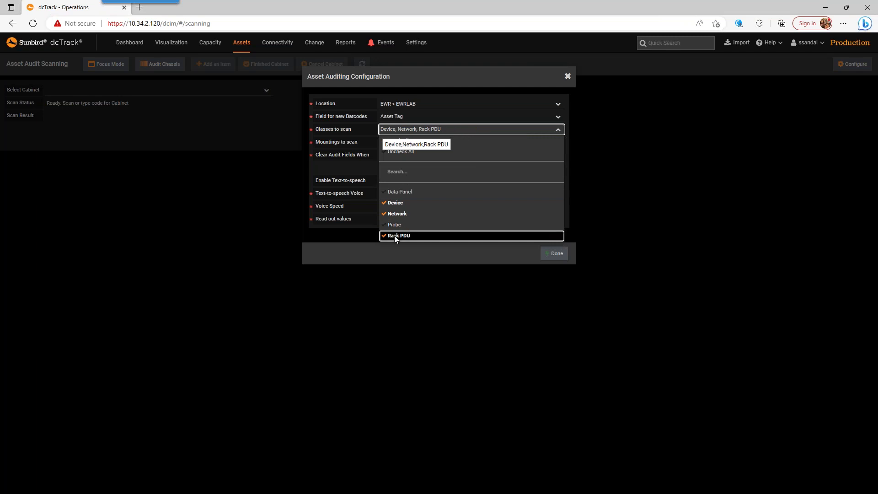
{"action": "left_click", "coordinate": [554, 253]}
Step: Load cabinet 2A for auditing and scan the asset tags of its two switches, SB0081 and SB0082
{"action": "left_click", "coordinate": [229, 90]}
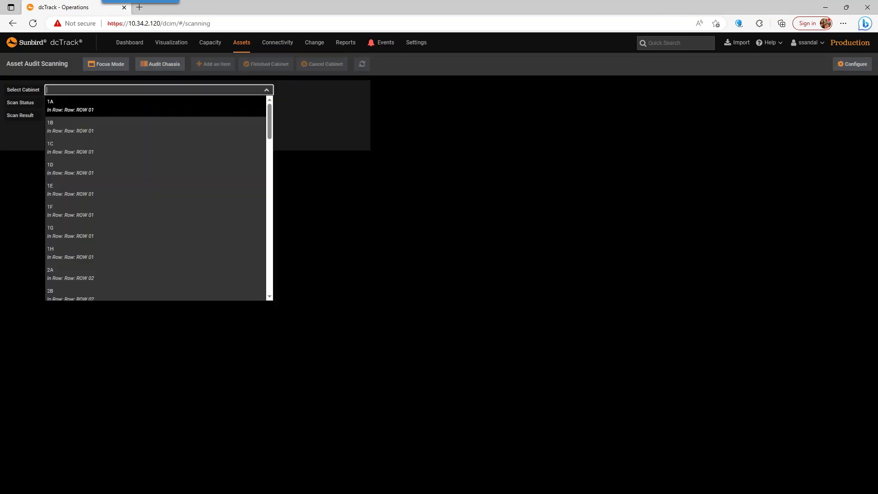
{"action": "left_click", "coordinate": [91, 270]}
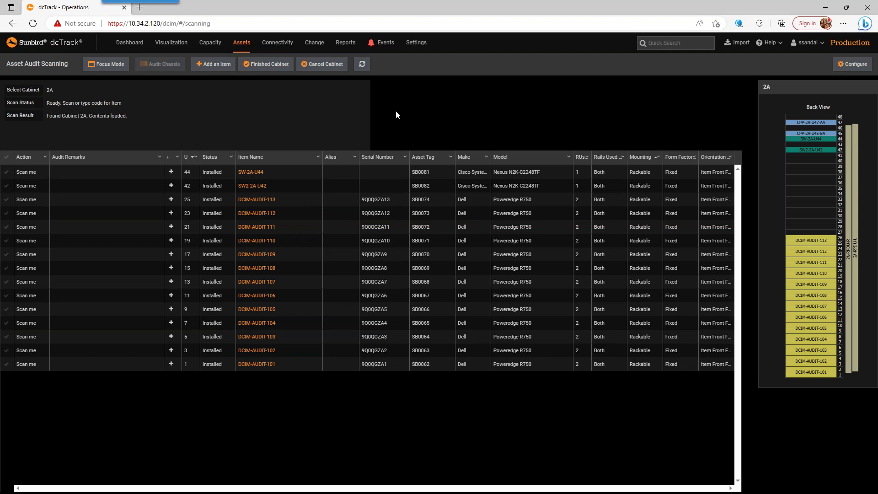
{"action": "type", "text": "SB0081"}
{"action": "key", "text": "Return"}
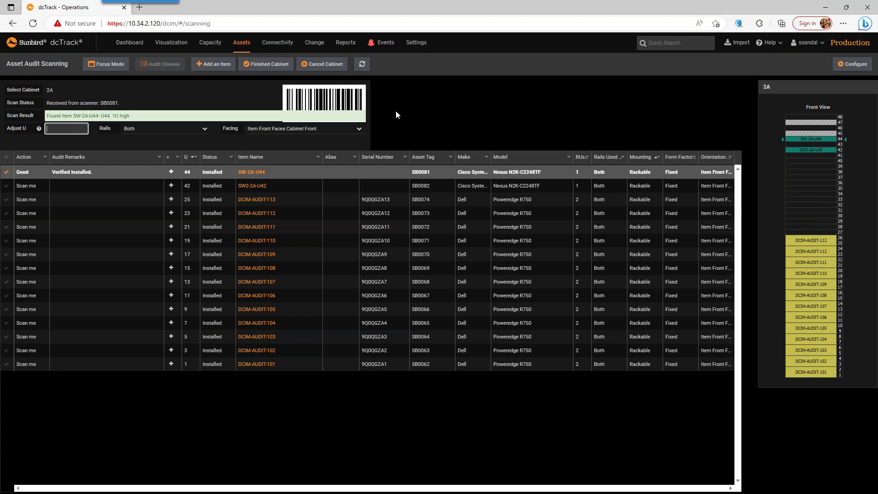
{"action": "type", "text": "SB0082"}
{"action": "key", "text": "Return"}
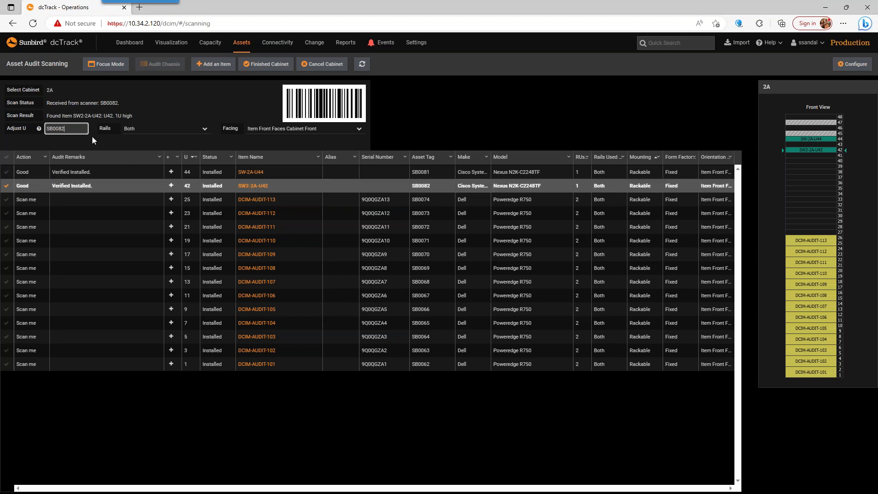
Step: Set the serial number of SW2-2A-U42 to 789poi, then save and close the item
{"action": "left_click", "coordinate": [260, 186]}
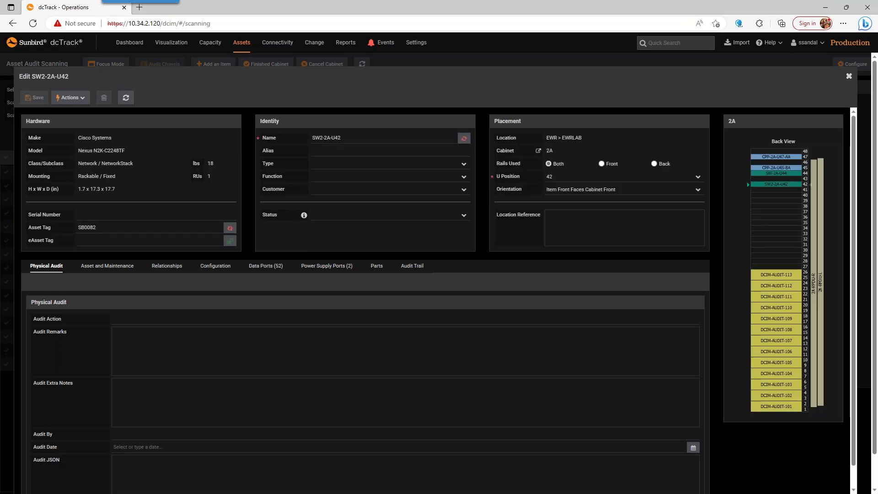
{"action": "left_click", "coordinate": [97, 213]}
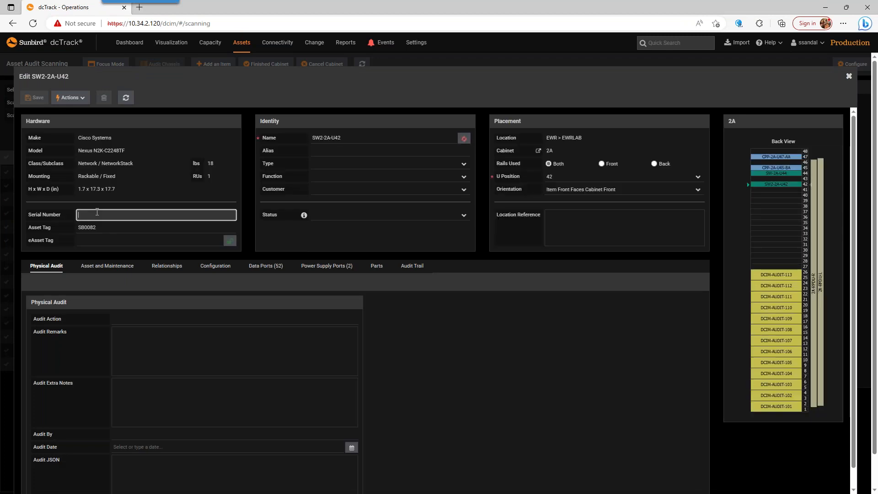
{"action": "type", "text": "789poi"}
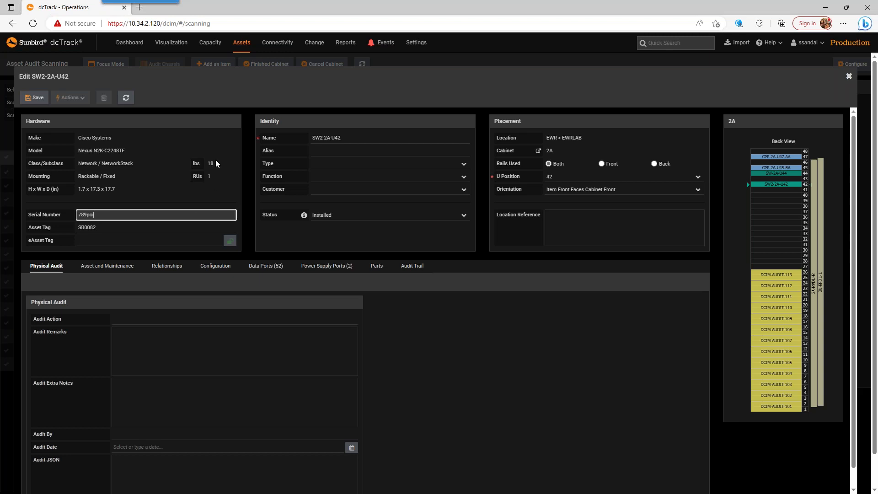
{"action": "left_click", "coordinate": [35, 98]}
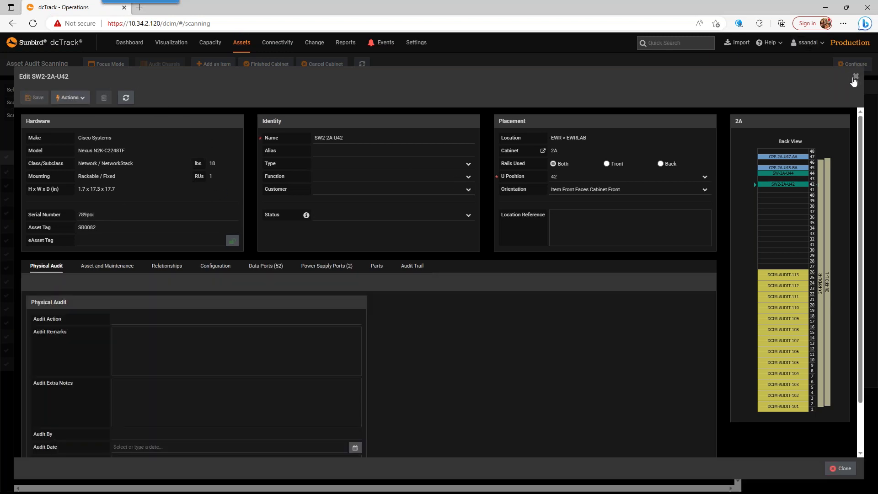
{"action": "left_click", "coordinate": [855, 76]}
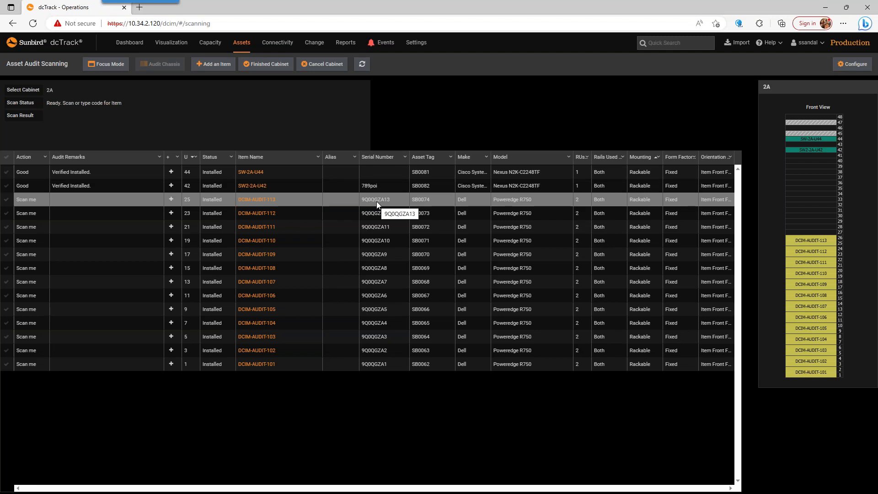
Step: Scan asset tags SB0062 through SB0074 in order to audit the Dell Poweredge R750 servers in cabinet 2A
{"action": "type", "text": "SB0062"}
{"action": "key", "text": "Return"}
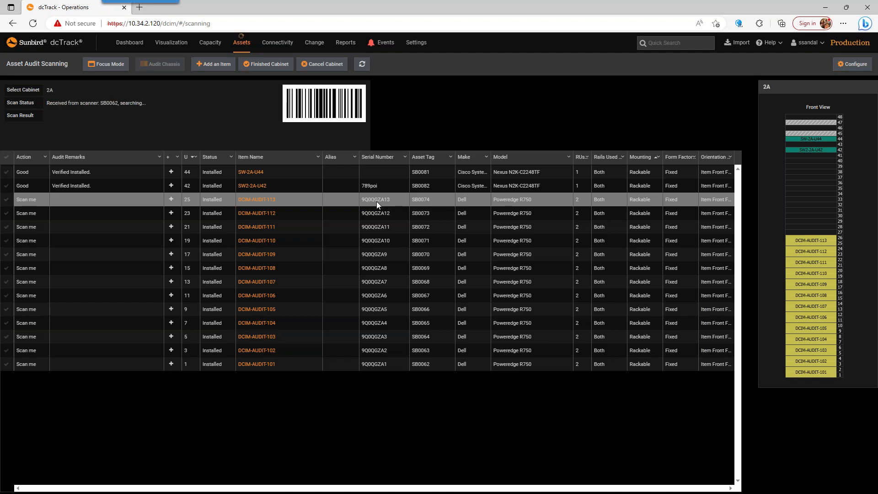
{"action": "type", "text": "SB0063"}
{"action": "key", "text": "Return"}
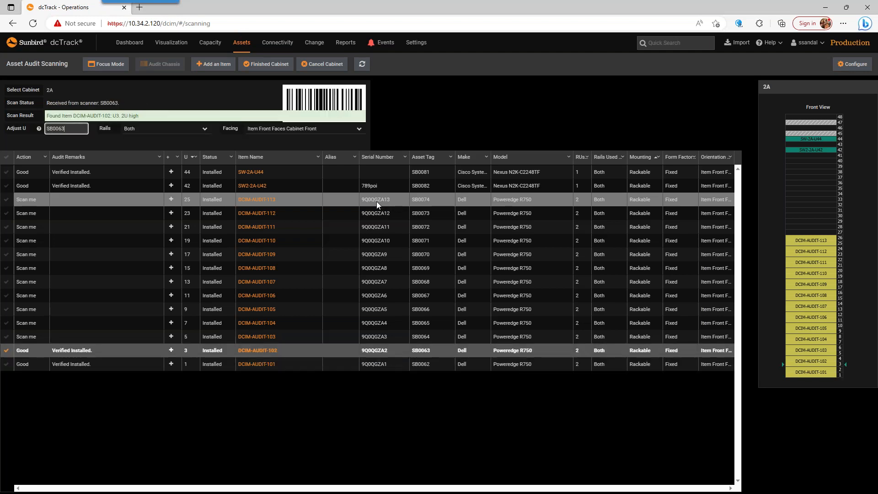
{"action": "type", "text": "SB0064"}
{"action": "key", "text": "Return"}
{"action": "type", "text": "SB0065"}
{"action": "key", "text": "Return"}
{"action": "type", "text": "SB0066"}
{"action": "key", "text": "Return"}
{"action": "type", "text": "SB0067"}
{"action": "key", "text": "Return"}
{"action": "type", "text": "SB0068"}
{"action": "key", "text": "Return"}
{"action": "type", "text": "SB0069"}
{"action": "key", "text": "Return"}
{"action": "type", "text": "SB0070"}
{"action": "key", "text": "Return"}
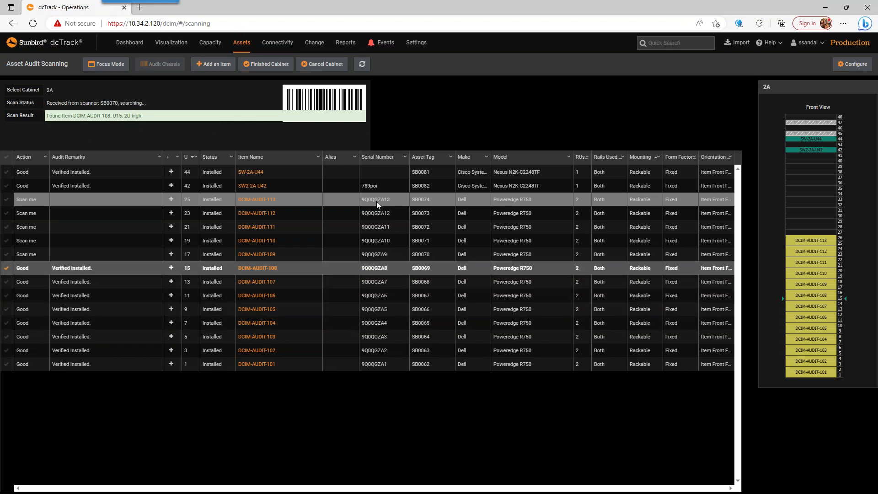
{"action": "type", "text": "SB0071"}
{"action": "key", "text": "Return"}
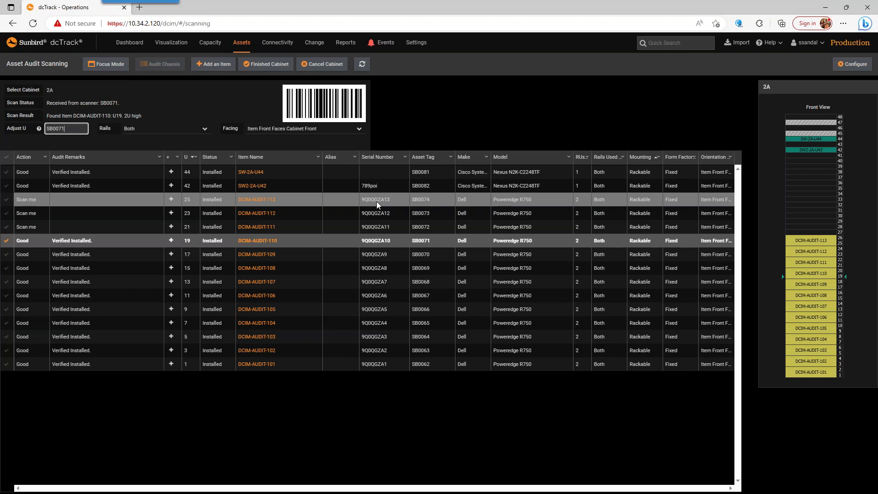
{"action": "type", "text": "SB0072"}
{"action": "key", "text": "Return"}
{"action": "type", "text": "SB0073"}
{"action": "key", "text": "Return"}
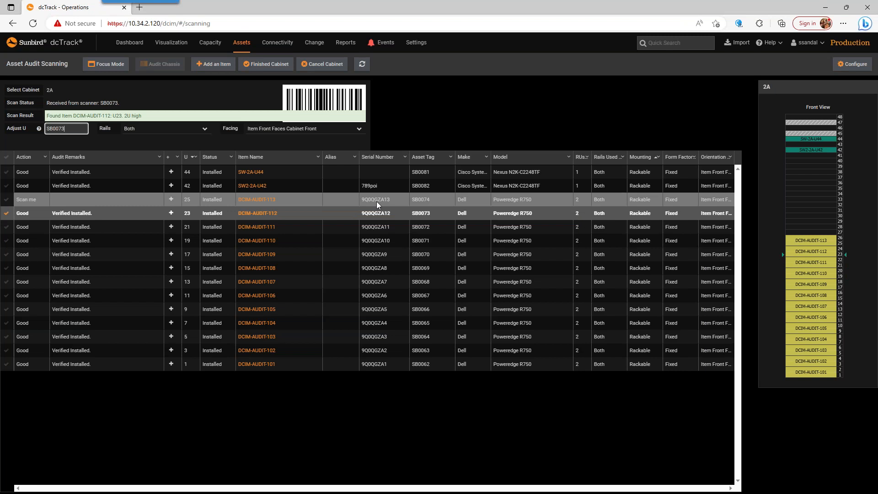
{"action": "type", "text": "SB0074"}
{"action": "key", "text": "Return"}
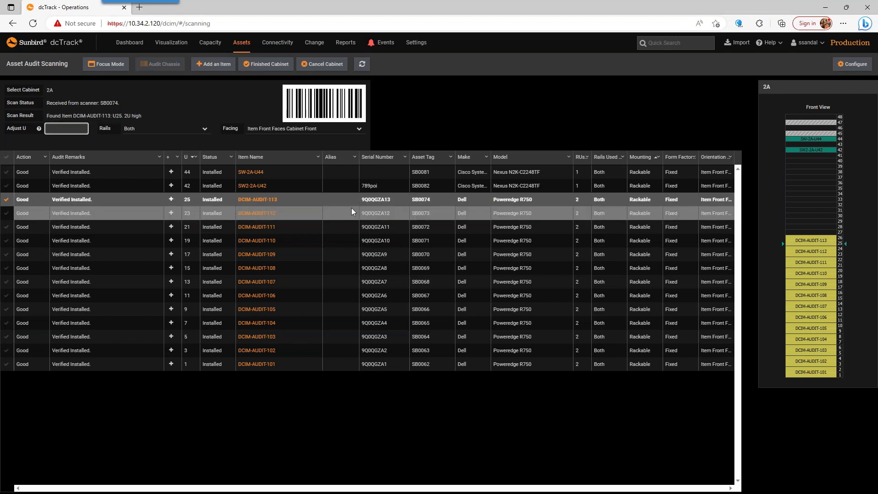
Step: Scan asset tag SB0075 into the cabinet 2A audit and search the new item's models for r650
{"action": "type", "text": "SB0075"}
{"action": "key", "text": "Return"}
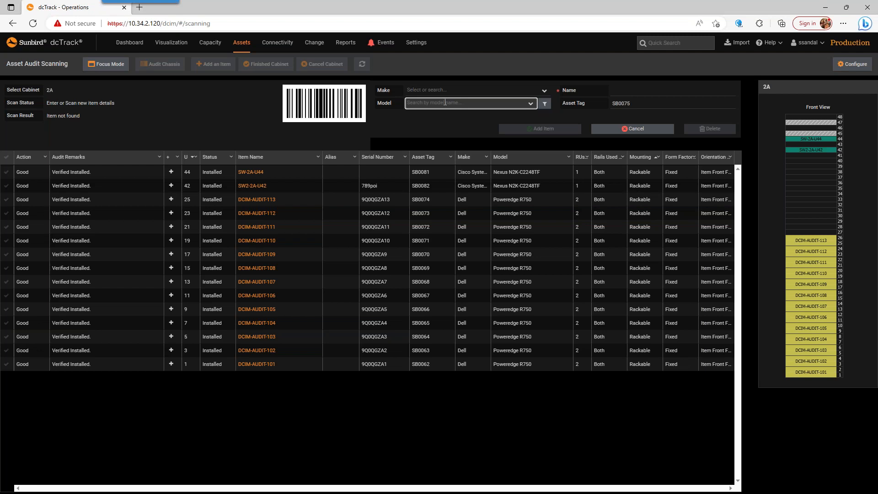
{"action": "type", "text": "r650"}
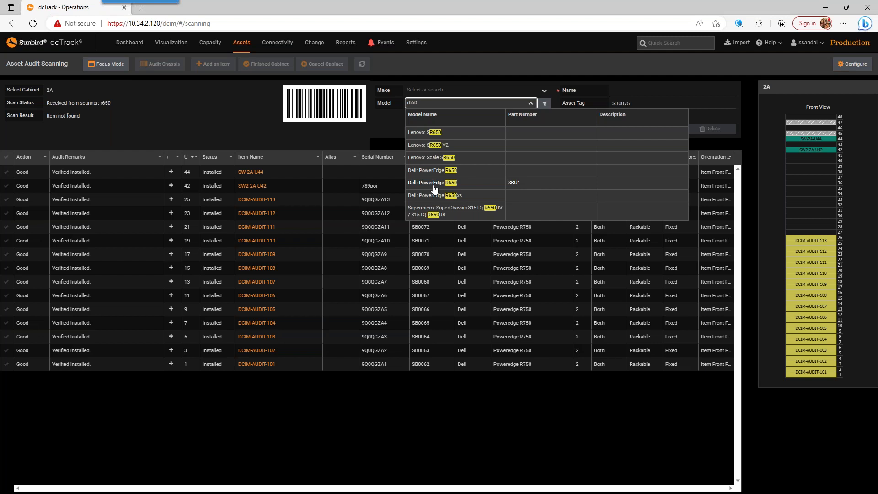
Step: Open the model library search and a blank new model form to review them, and close both without saving
{"action": "left_click", "coordinate": [545, 104]}
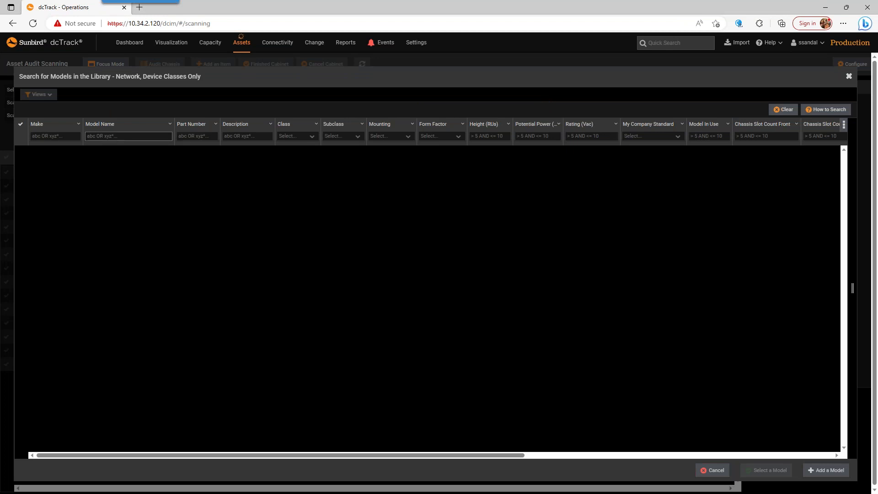
{"action": "left_click", "coordinate": [823, 476]}
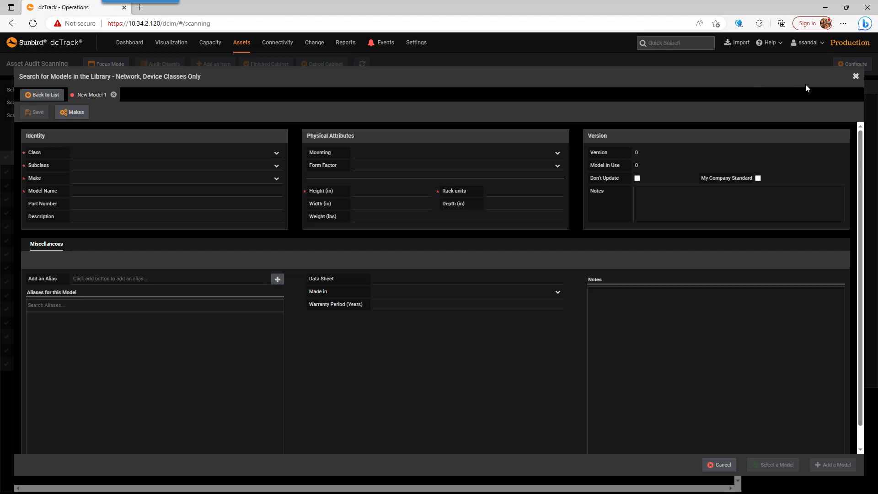
{"action": "left_click", "coordinate": [856, 76]}
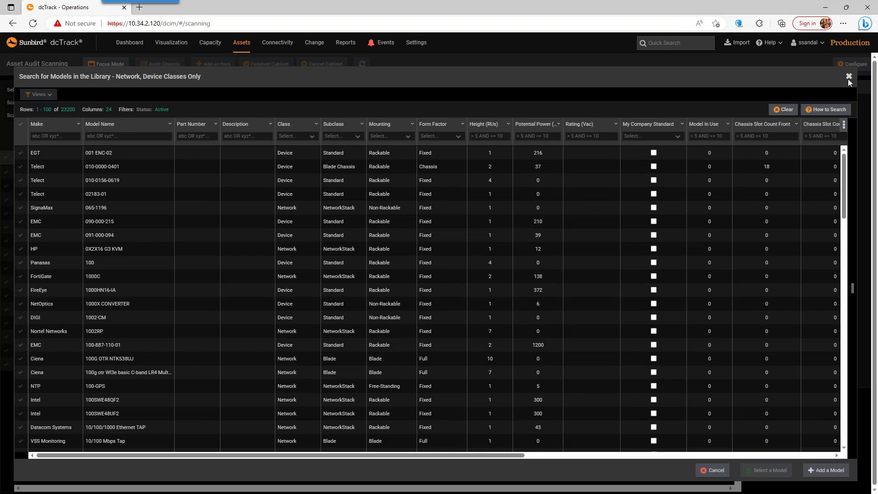
{"action": "left_click", "coordinate": [849, 76]}
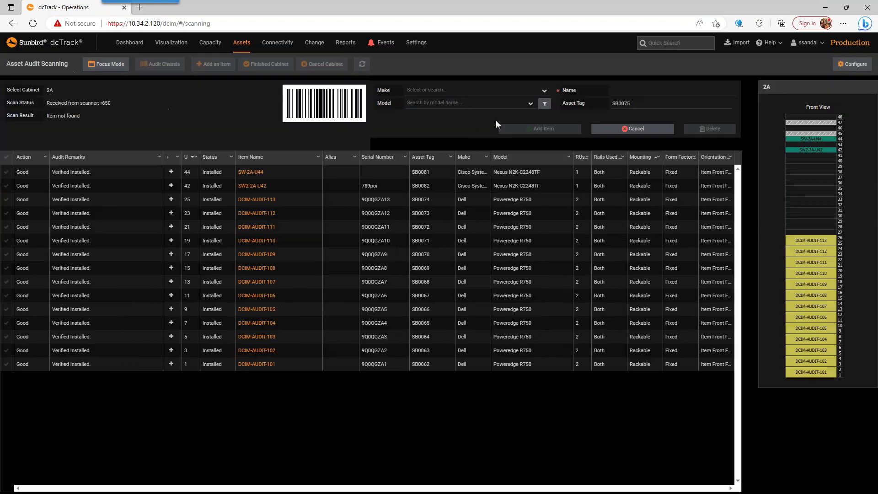
Step: Add SB0075 to the cabinet 2A audit as a Dell PowerEdge R650 with part number SKU1 at U position 28
{"action": "left_click", "coordinate": [436, 102]}
{"action": "type", "text": "r"}
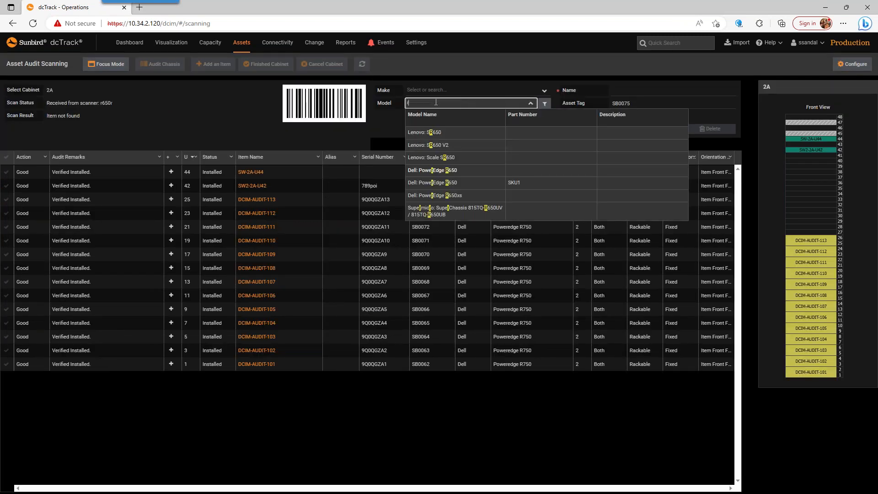
{"action": "type", "text": "650"}
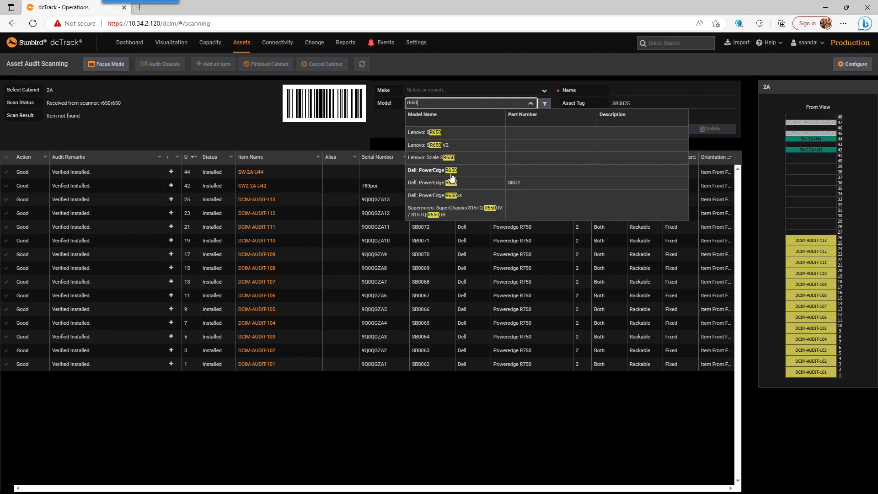
{"action": "left_click", "coordinate": [451, 182]}
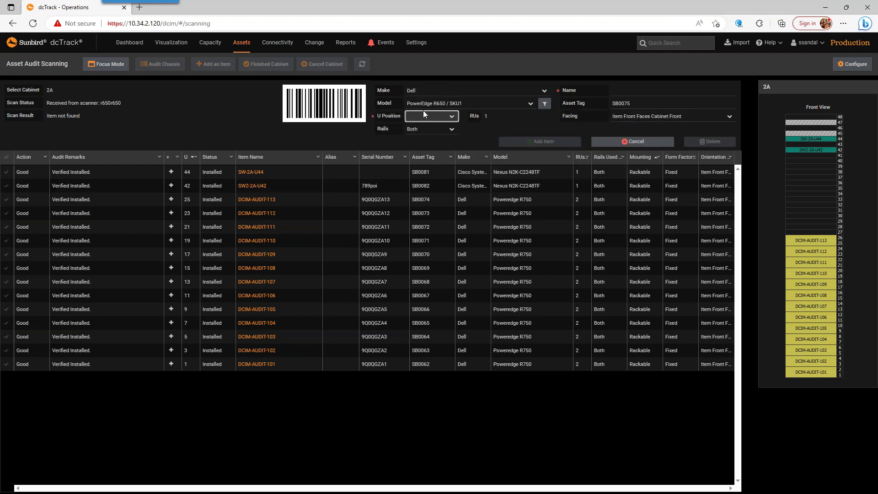
{"action": "left_click", "coordinate": [431, 116]}
{"action": "scroll", "coordinate": [434, 206], "scroll_direction": "down", "scroll_amount": 3}
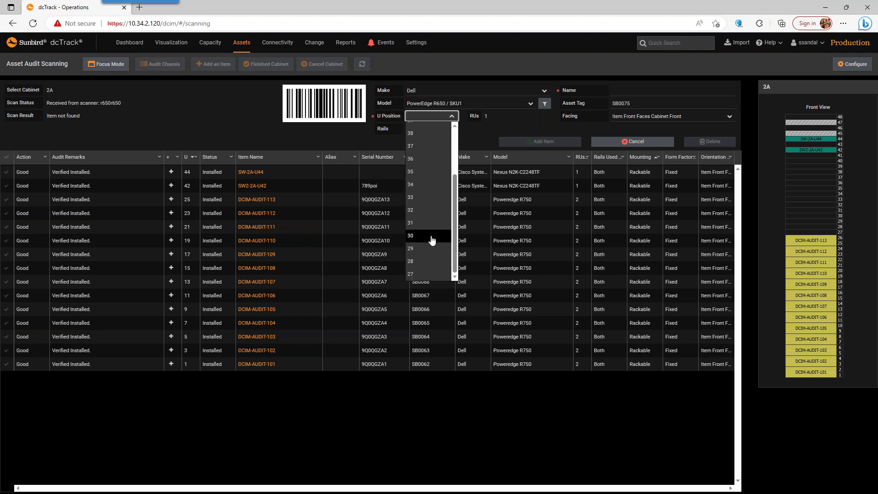
{"action": "left_click", "coordinate": [419, 262]}
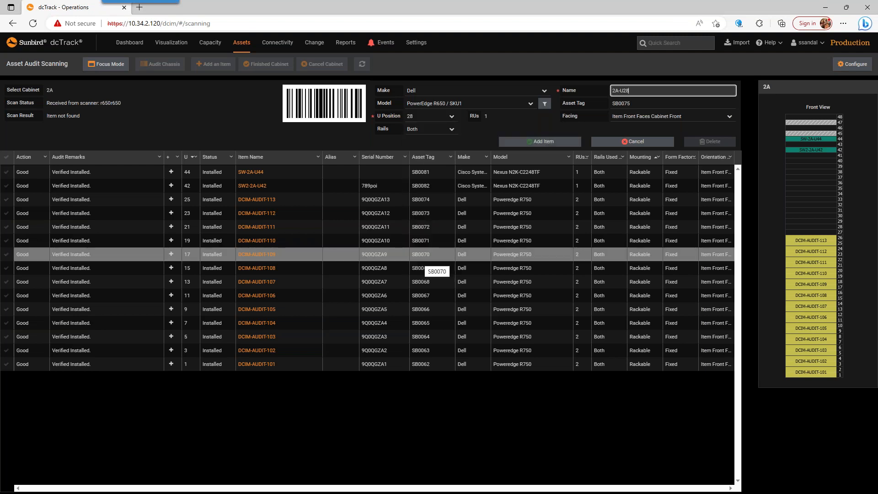
{"action": "left_click", "coordinate": [537, 143]}
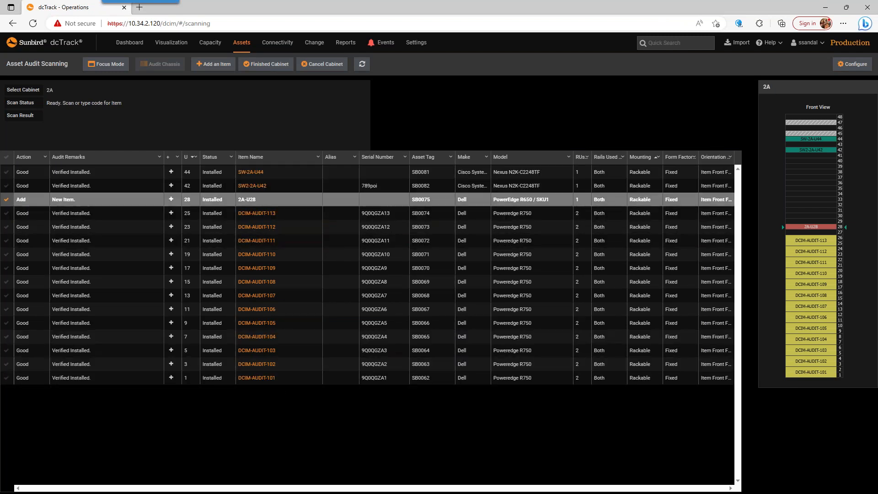
Step: Finish the audit of cabinet 2A and filter the items list by cabinet 2a
{"action": "left_click", "coordinate": [277, 68]}
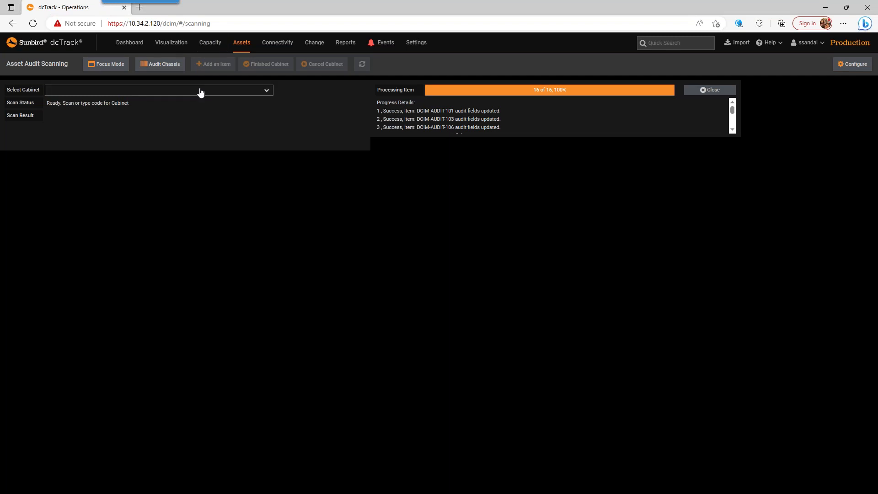
{"action": "mouse_move", "coordinate": [240, 53]}
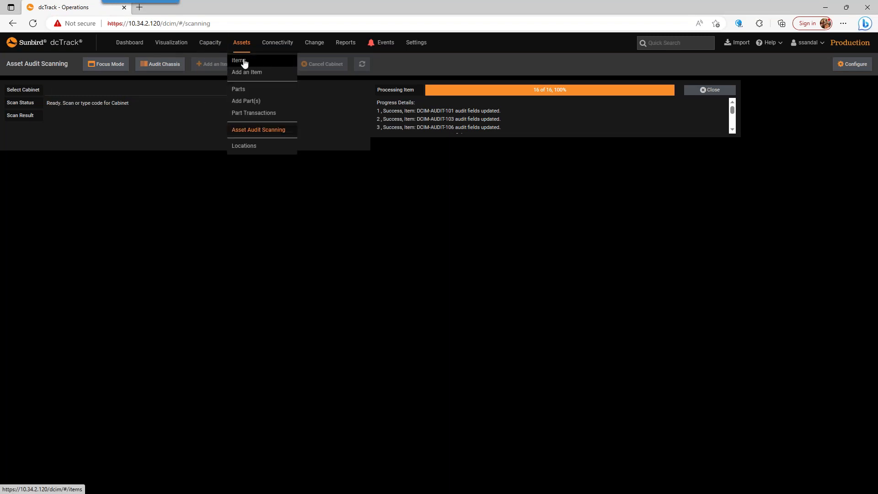
{"action": "left_click", "coordinate": [244, 63]}
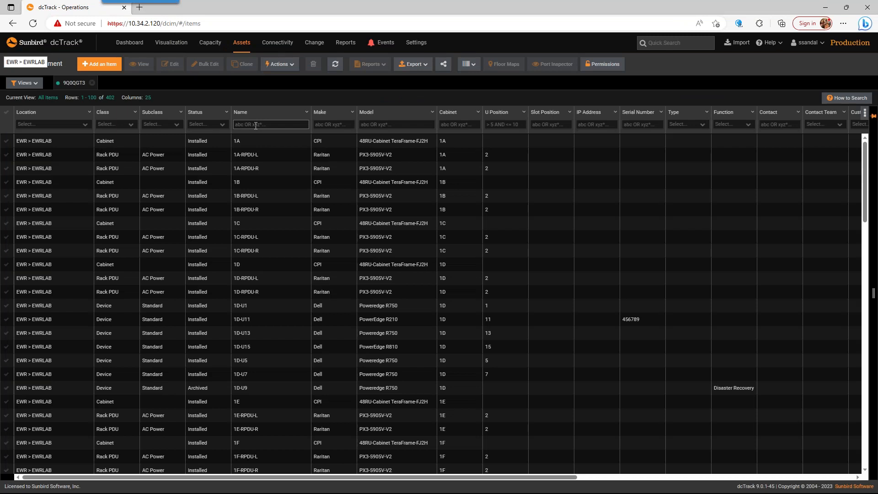
{"action": "left_click", "coordinate": [476, 124]}
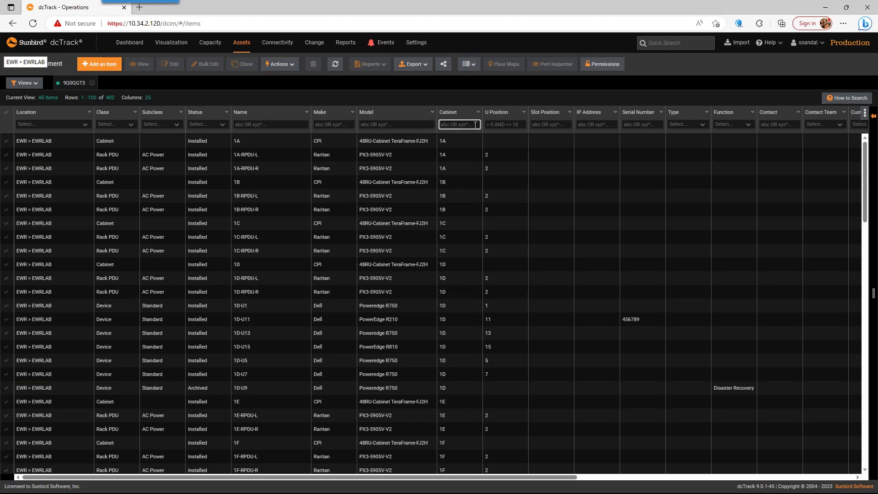
{"action": "type", "text": "2a"}
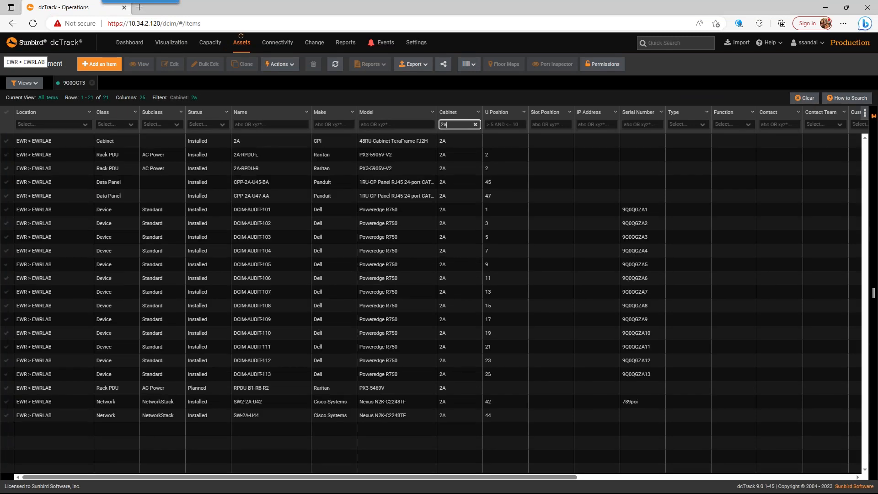
Step: Try to apply the audit results to cabinet 2A and close the results dialog
{"action": "left_click", "coordinate": [414, 140]}
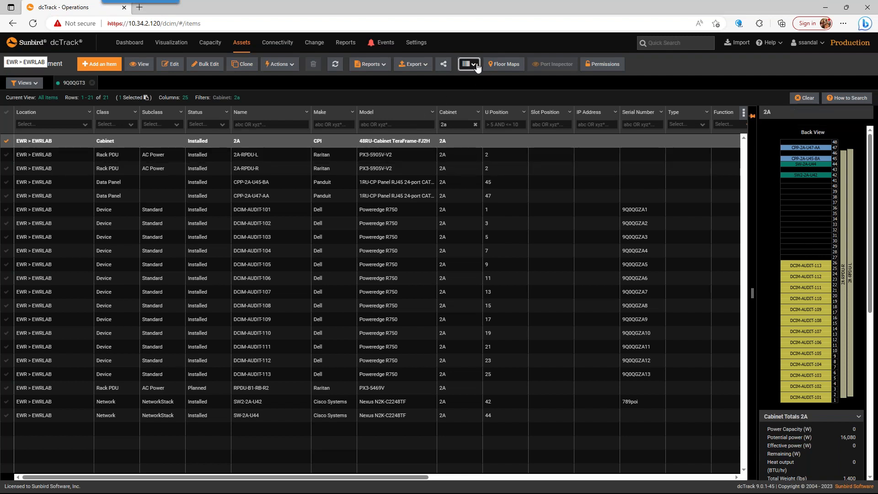
{"action": "left_click", "coordinate": [477, 68]}
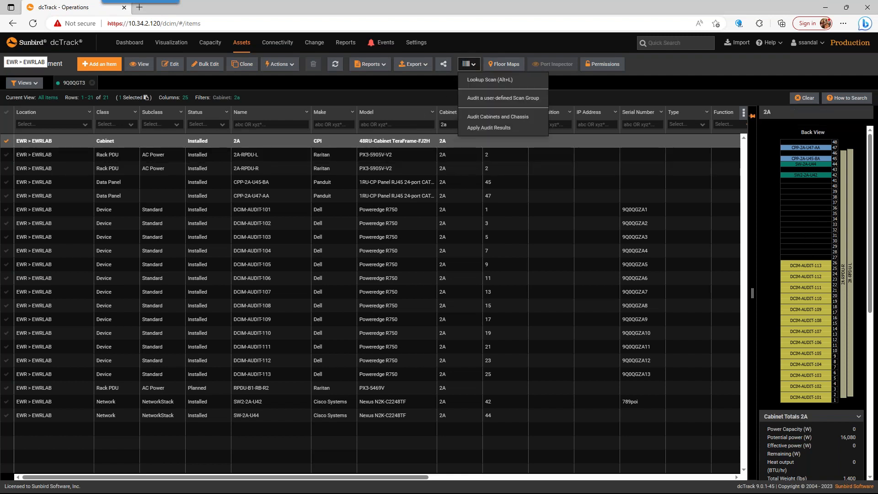
{"action": "left_click", "coordinate": [489, 128]}
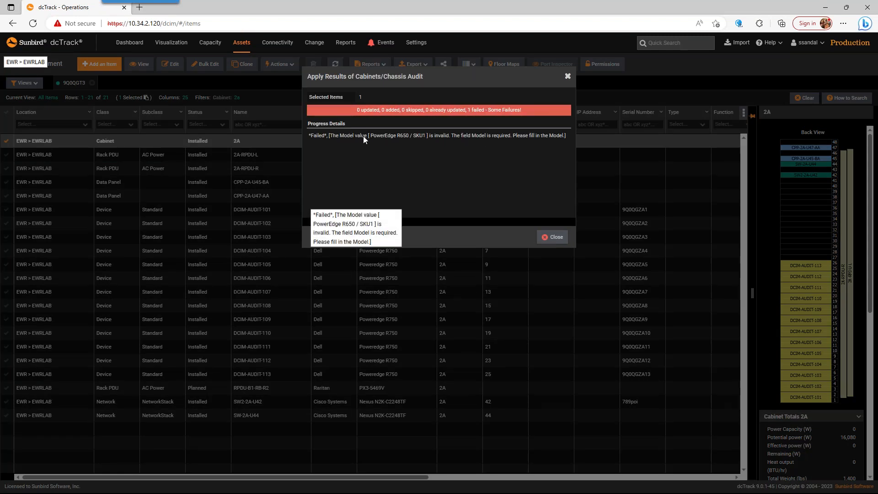
{"action": "left_click", "coordinate": [552, 237]}
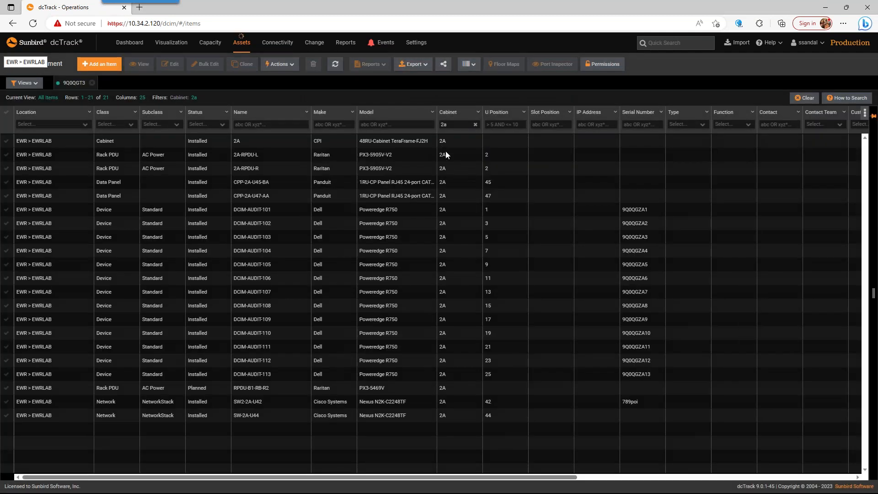
Step: Return to asset audit scanning and load cabinet 2B for auditing
{"action": "left_click", "coordinate": [263, 143]}
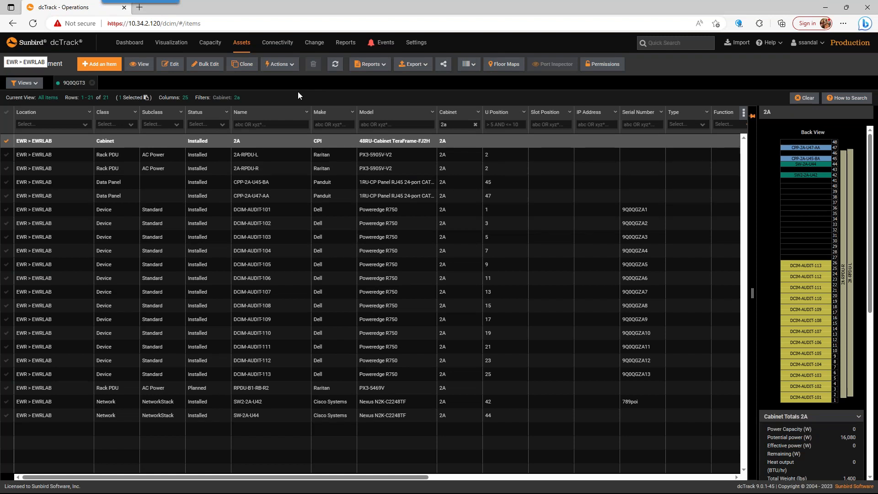
{"action": "left_click", "coordinate": [241, 45]}
{"action": "left_click", "coordinate": [255, 128]}
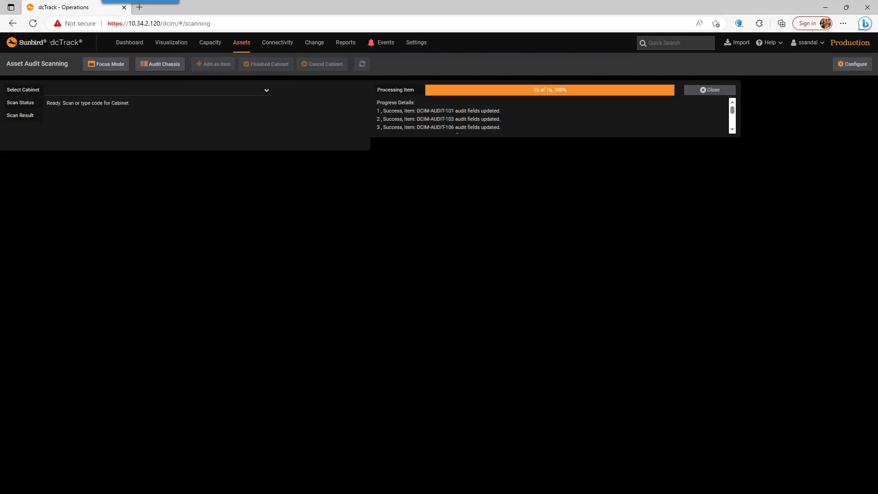
{"action": "left_click", "coordinate": [255, 89]}
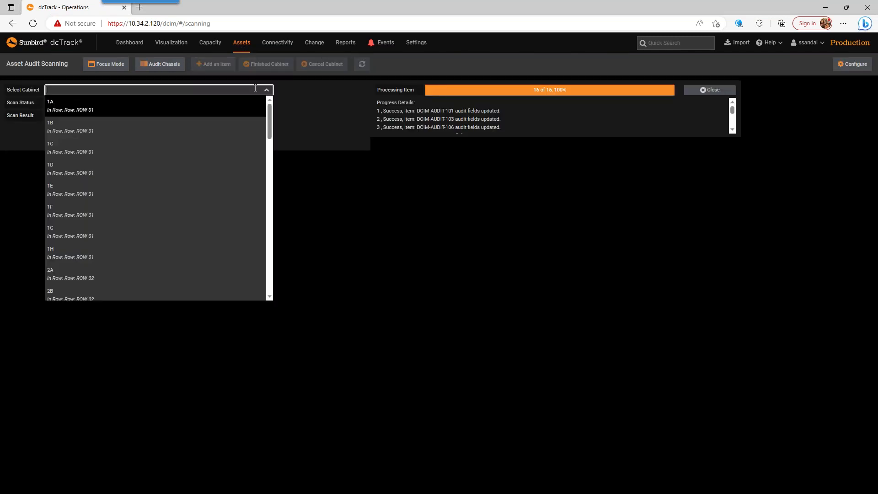
{"action": "left_click_drag", "start_coordinate": [267, 119], "coordinate": [270, 153]}
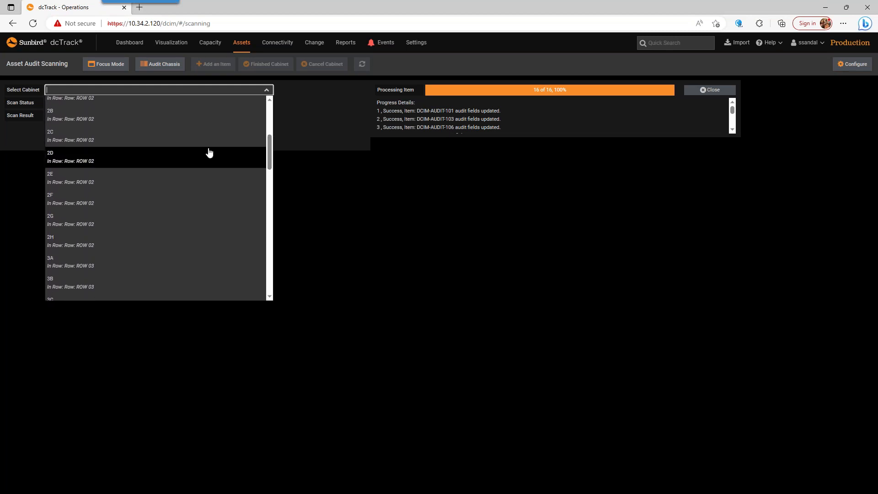
{"action": "left_click", "coordinate": [101, 120]}
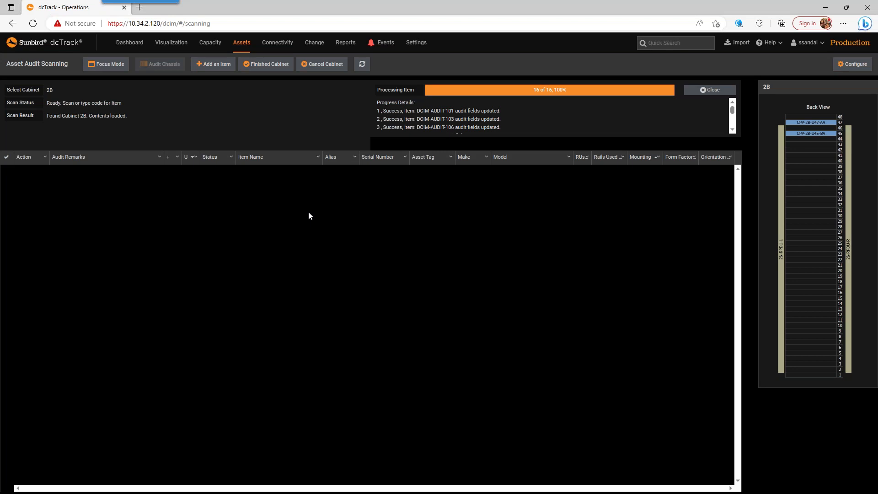
Step: Scan asset tag SB0087 and add it to cabinet 2B as a Dell PowerEdge R650 without a part number at U position 1
{"action": "type", "text": "SB0087"}
{"action": "key", "text": "Return"}
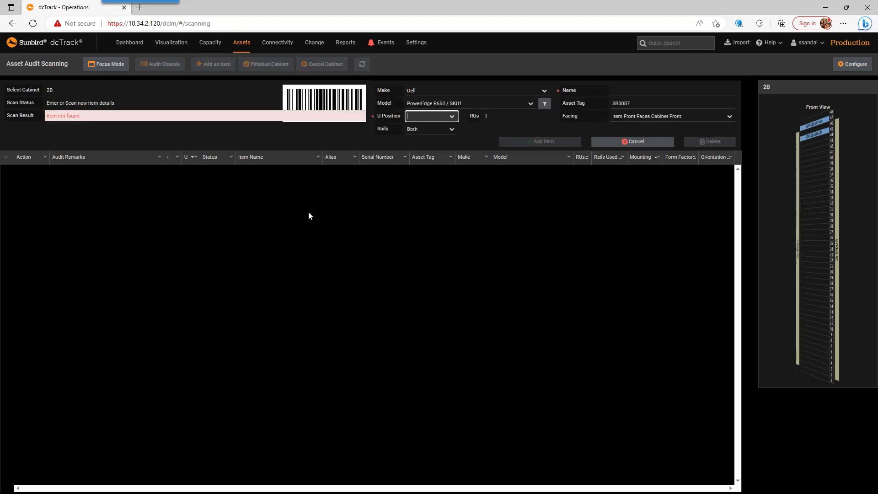
{"action": "left_click", "coordinate": [450, 103]}
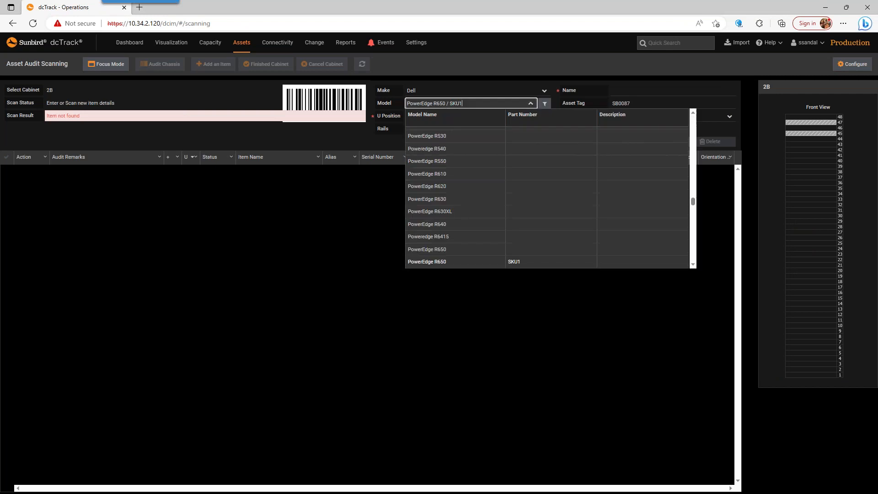
{"action": "left_click", "coordinate": [448, 250]}
{"action": "left_click", "coordinate": [451, 116]}
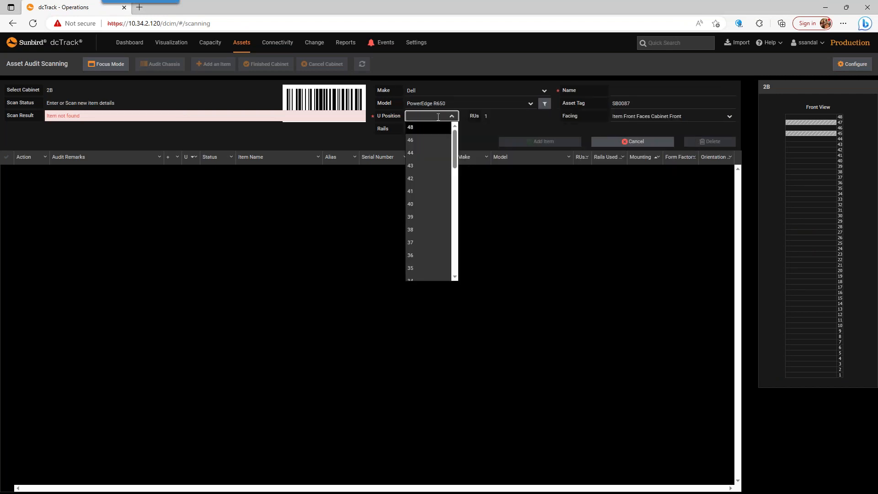
{"action": "left_click_drag", "start_coordinate": [455, 158], "coordinate": [455, 272]}
{"action": "left_click", "coordinate": [449, 251]}
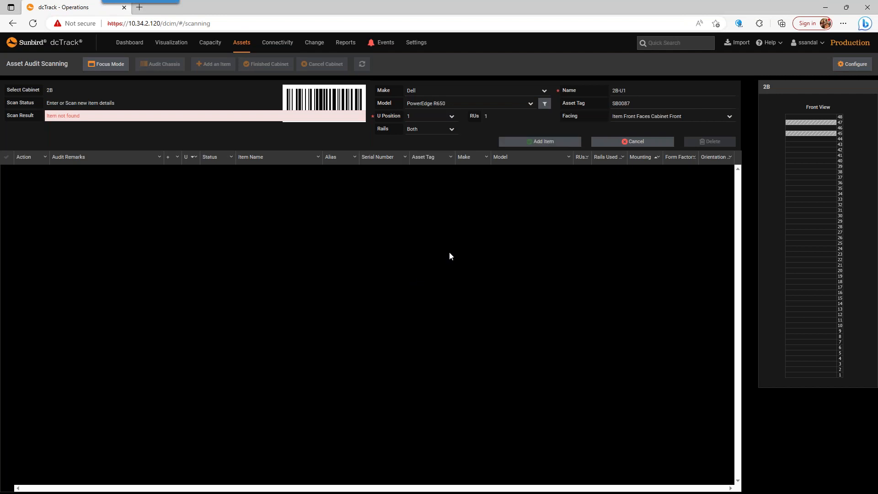
{"action": "left_click", "coordinate": [544, 142]}
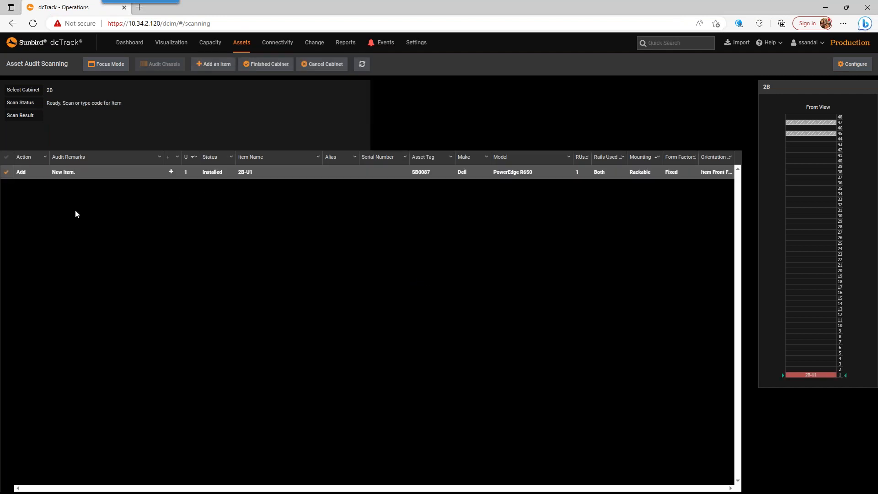
Step: Scan asset tag SB0088 and add it to cabinet 2B as a Dell PowerEdge R650 at U position 2
{"action": "type", "text": "SB0088"}
{"action": "key", "text": "Return"}
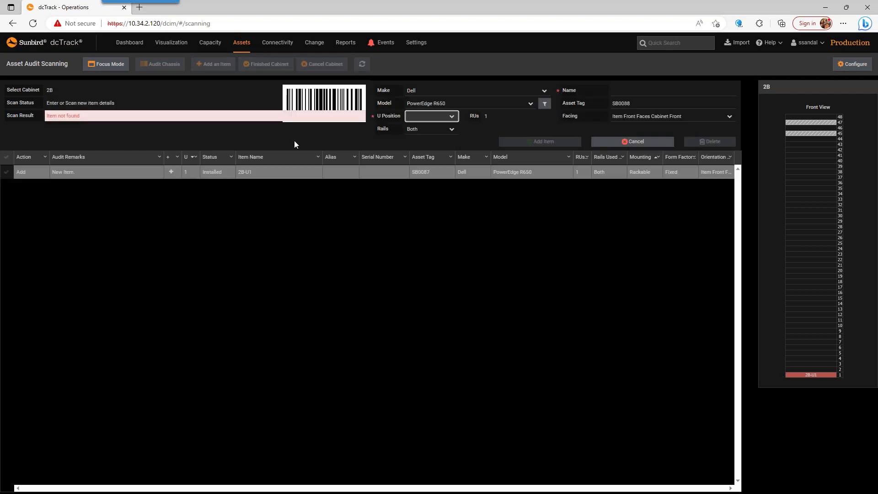
{"action": "left_click", "coordinate": [433, 118]}
{"action": "left_click_drag", "start_coordinate": [454, 150], "coordinate": [454, 253]}
{"action": "left_click", "coordinate": [424, 275]}
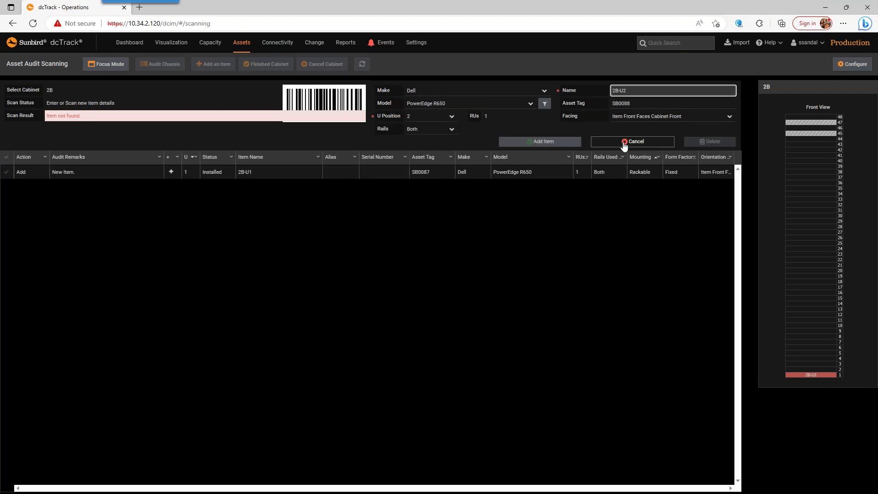
{"action": "left_click", "coordinate": [541, 141]}
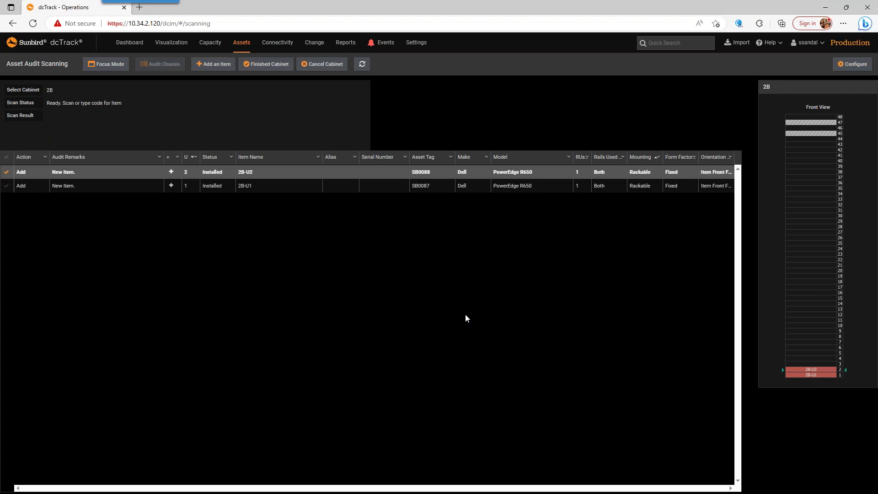
{"action": "type", "text": "817882028349"}
{"action": "key", "text": "Return"}
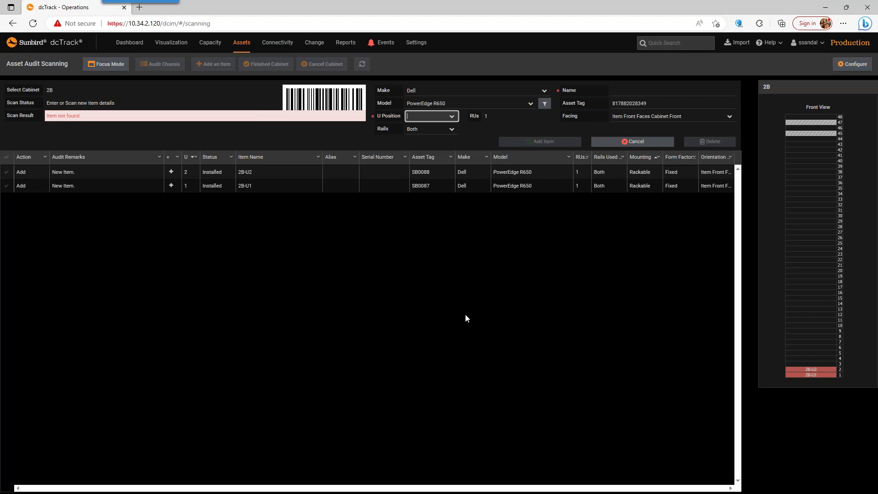
{"action": "left_click", "coordinate": [503, 105]}
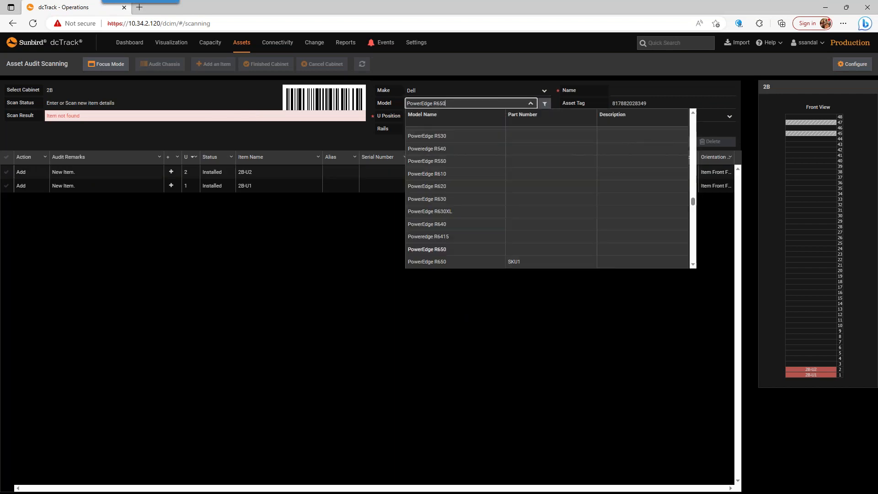
{"action": "left_click", "coordinate": [414, 106]}
{"action": "left_click", "coordinate": [435, 105]}
{"action": "key", "text": "BackSpace"}
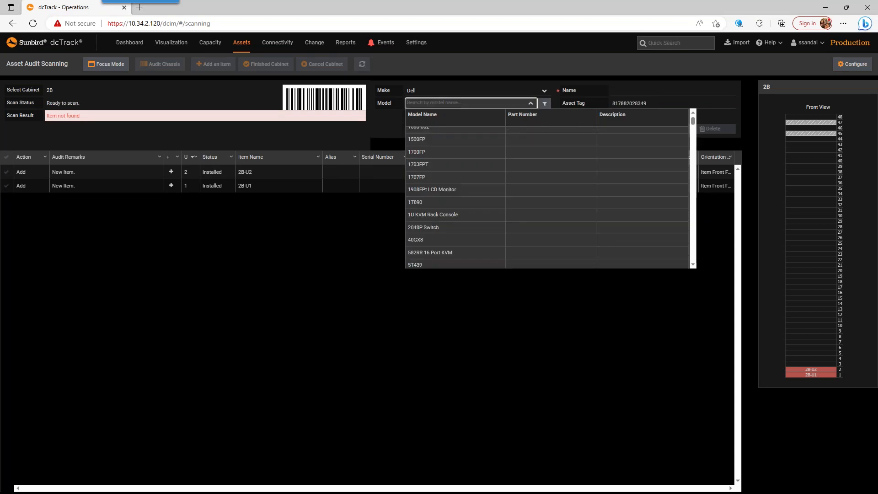
{"action": "left_click", "coordinate": [503, 103]}
{"action": "left_click", "coordinate": [503, 104]}
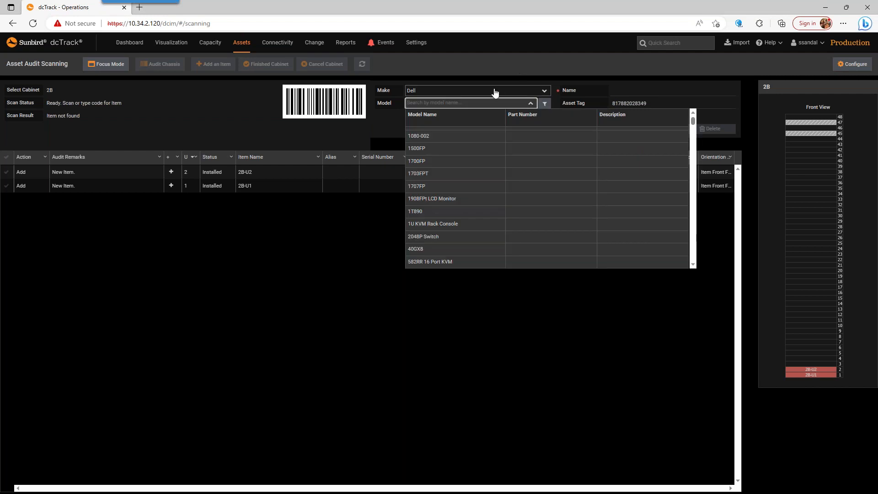
Step: Clear the Dell make and set the new item's model to Ubiquiti USW-PRO-24-PoE
{"action": "left_click", "coordinate": [494, 90]}
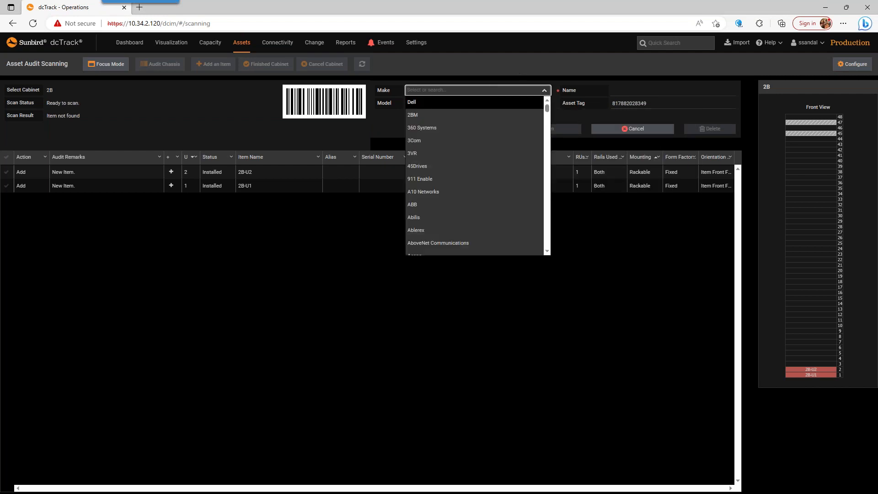
{"action": "key", "text": "Down"}
{"action": "key", "text": "Down"}
{"action": "left_click", "coordinate": [451, 103]}
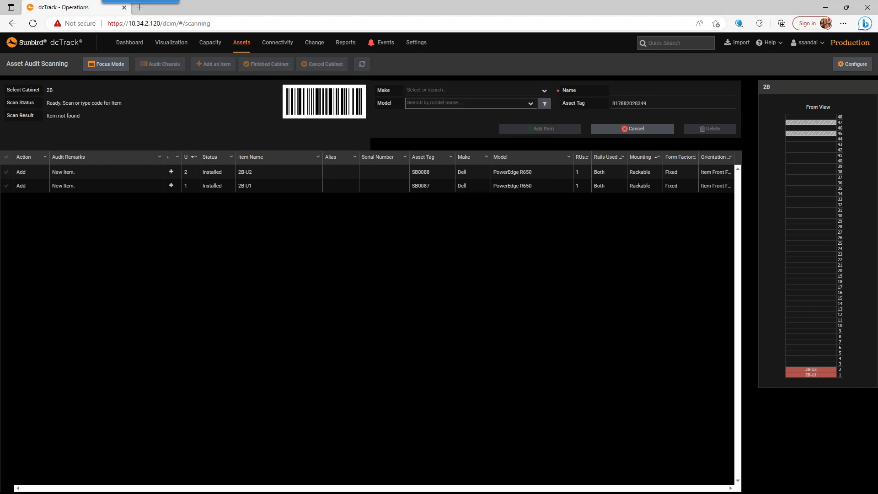
{"action": "left_click", "coordinate": [467, 104]}
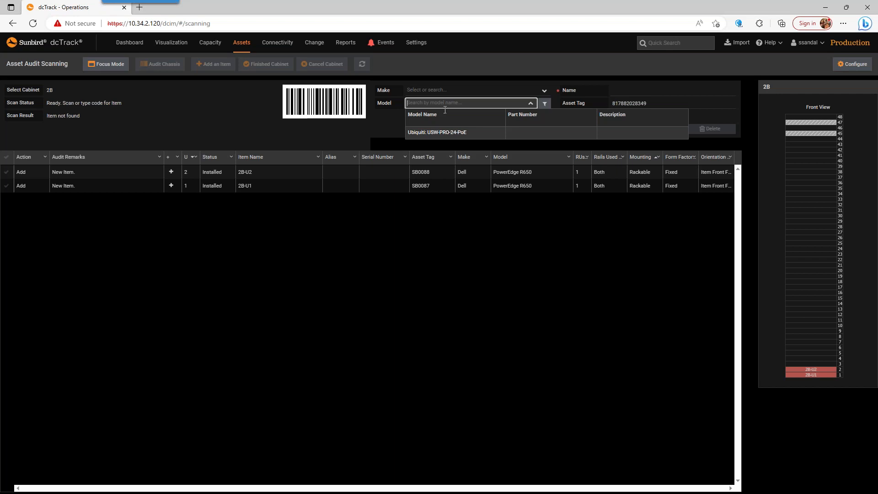
{"action": "left_click", "coordinate": [440, 132]}
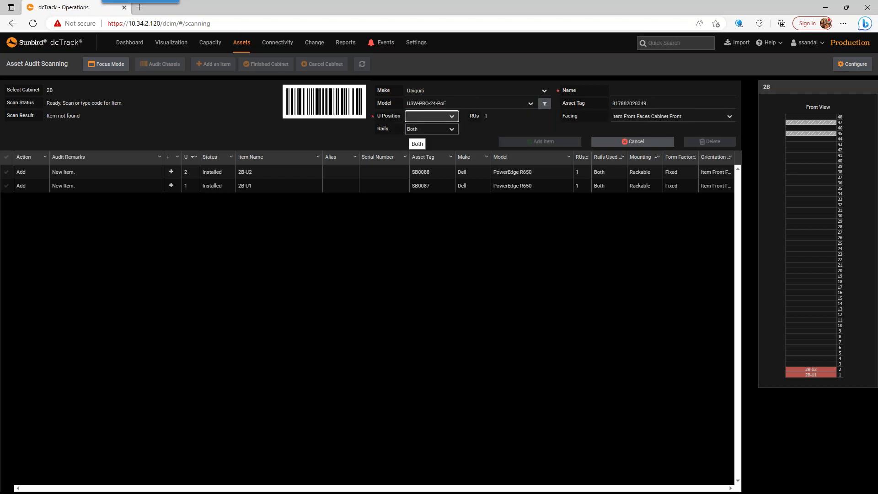
Step: Add the Ubiquiti switch at U position 26 with Item Rear Faces Cabinet Front, and finish the audit of cabinet 2B
{"action": "left_click", "coordinate": [452, 117]}
{"action": "left_click_drag", "start_coordinate": [455, 141], "coordinate": [439, 190]}
{"action": "left_click", "coordinate": [419, 163]}
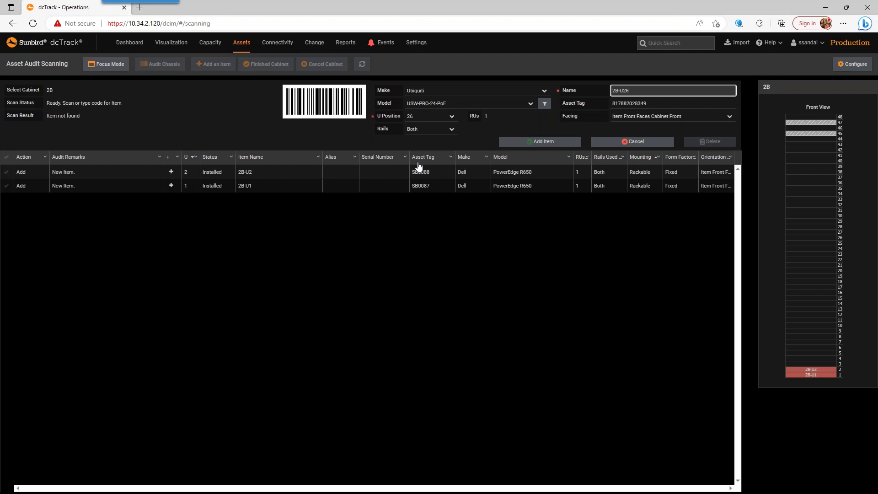
{"action": "left_click", "coordinate": [695, 116]}
{"action": "left_click", "coordinate": [650, 141]}
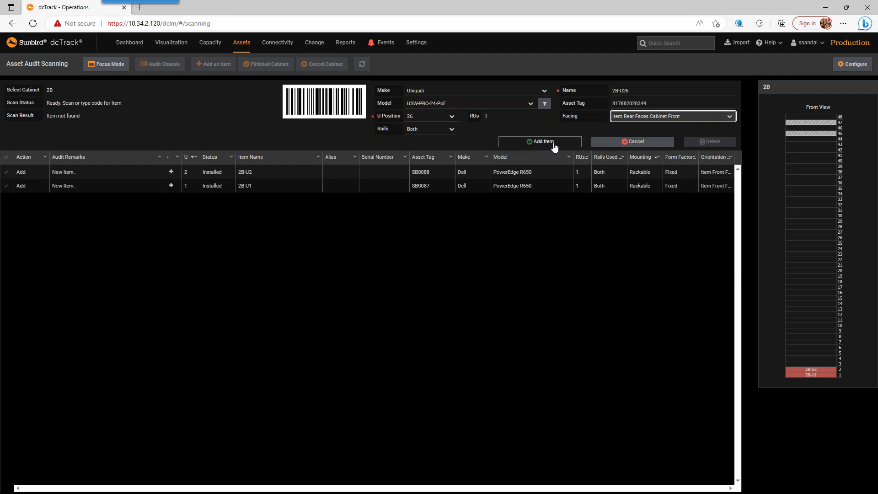
{"action": "left_click", "coordinate": [553, 143]}
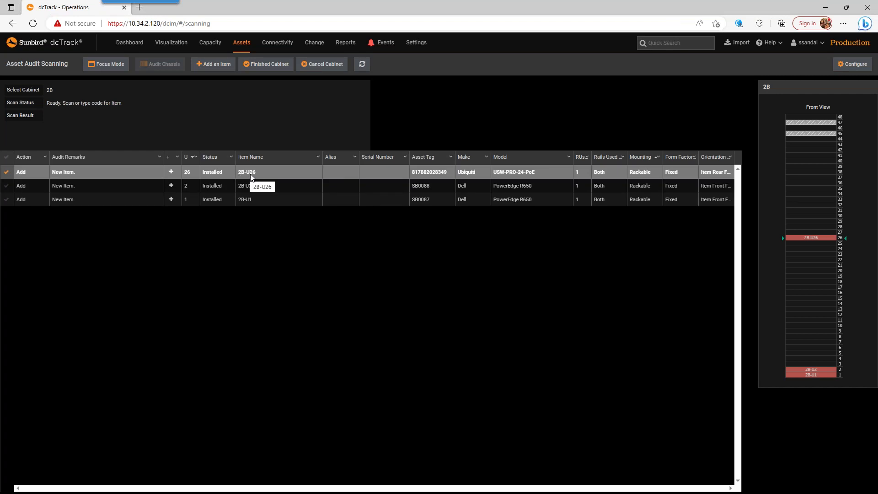
{"action": "left_click", "coordinate": [287, 67]}
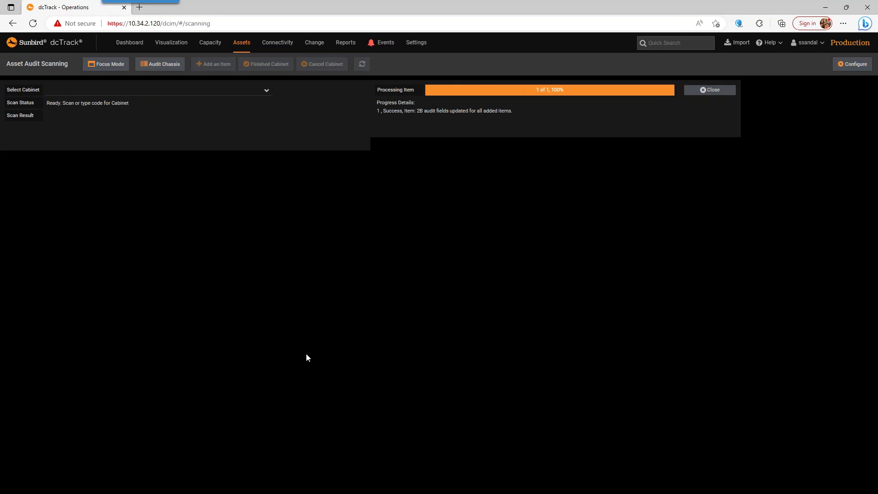
Step: Open the asset items list, filter it by cabinet 2b, and select the 2B cabinet item
{"action": "mouse_move", "coordinate": [247, 48]}
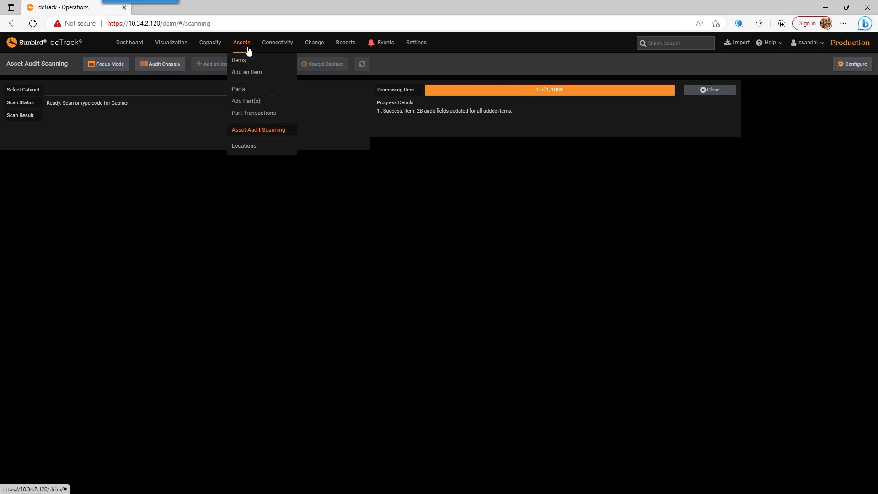
{"action": "left_click", "coordinate": [244, 62]}
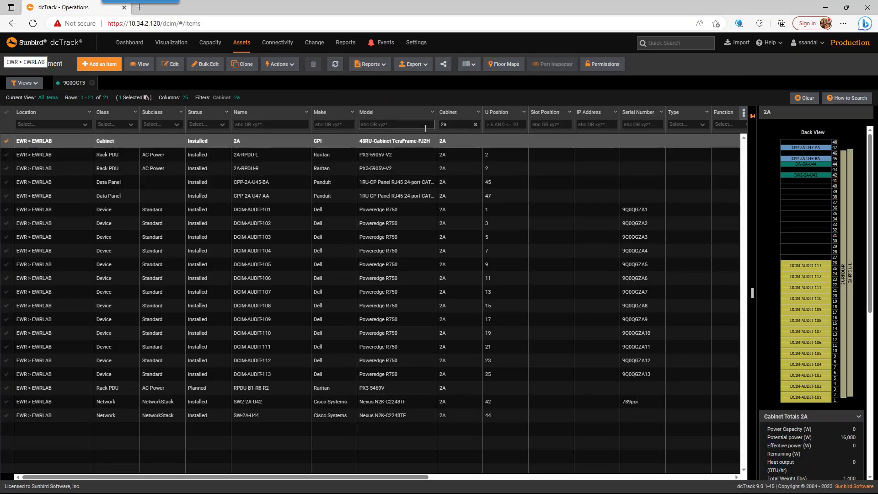
{"action": "left_click", "coordinate": [446, 125]}
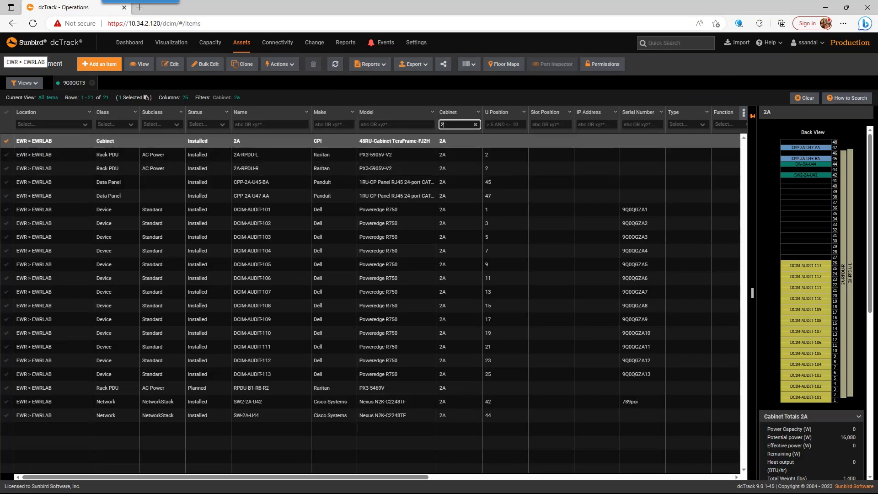
{"action": "left_click", "coordinate": [236, 143]}
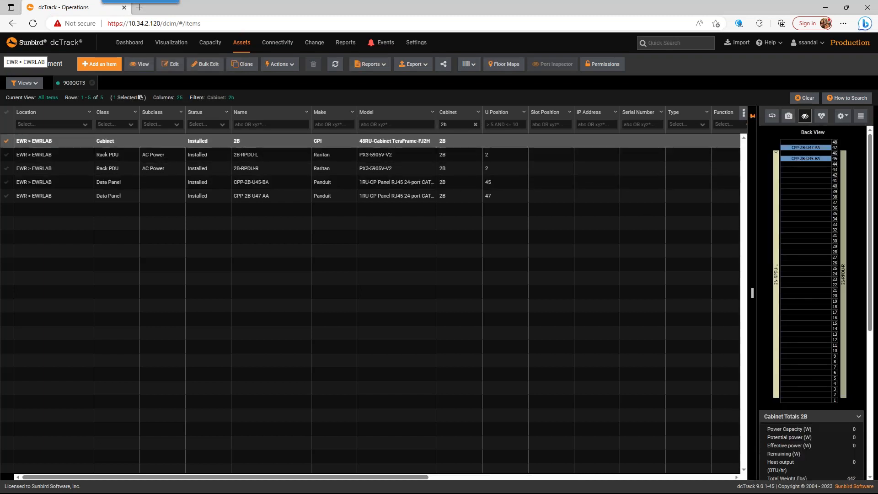
Step: Apply the audit results to cabinet 2B and close the results dialog
{"action": "left_click", "coordinate": [471, 65]}
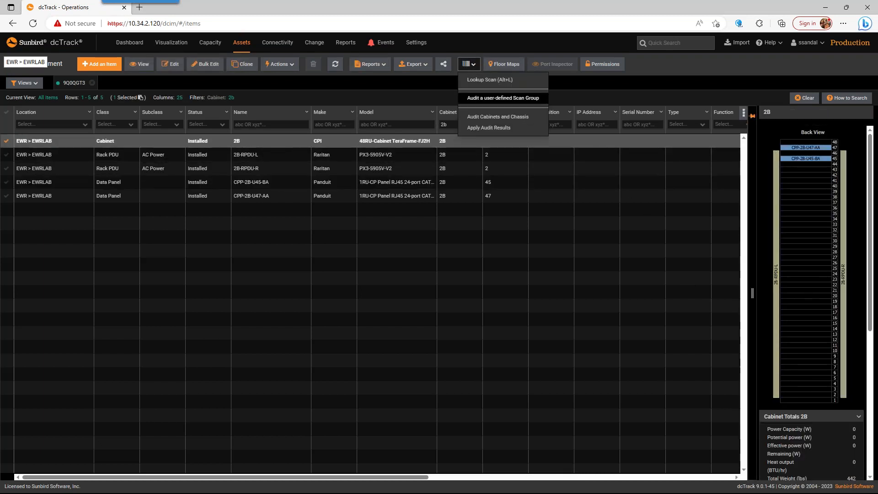
{"action": "left_click", "coordinate": [476, 127]}
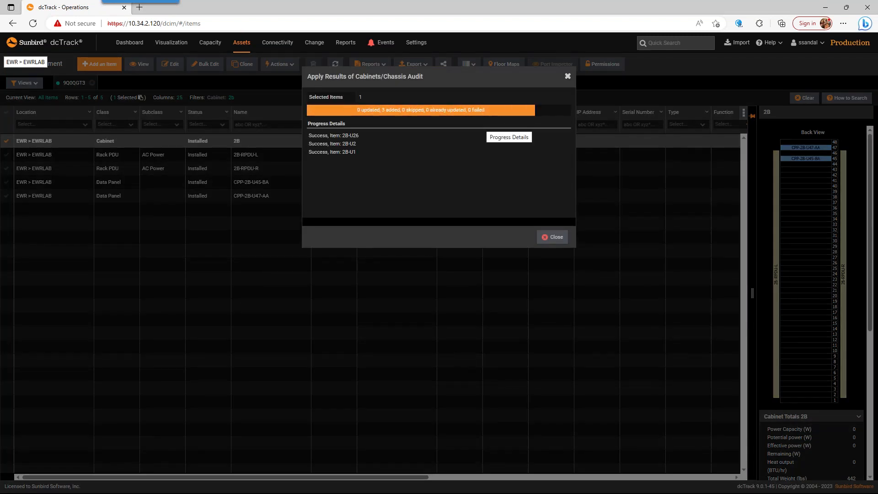
{"action": "left_click", "coordinate": [550, 243]}
{"action": "left_click", "coordinate": [380, 145]}
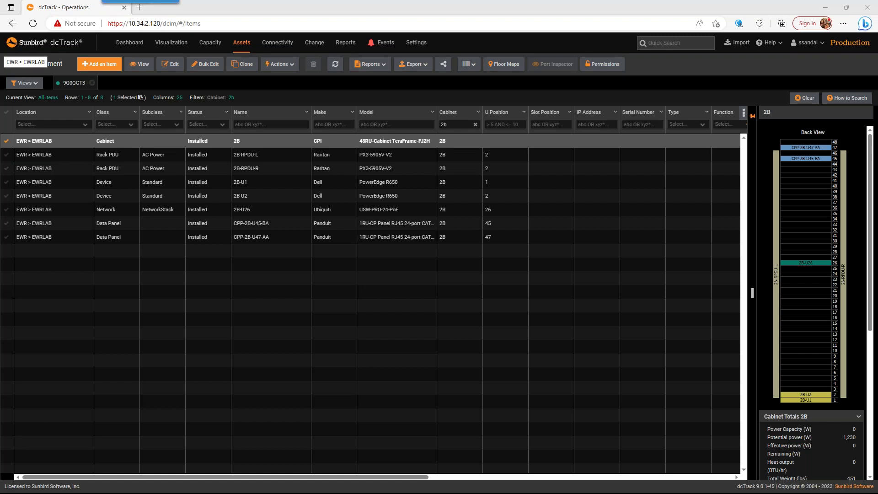
{"action": "key", "text": "alt+Tab"}
{"action": "left_click", "coordinate": [230, 262]}
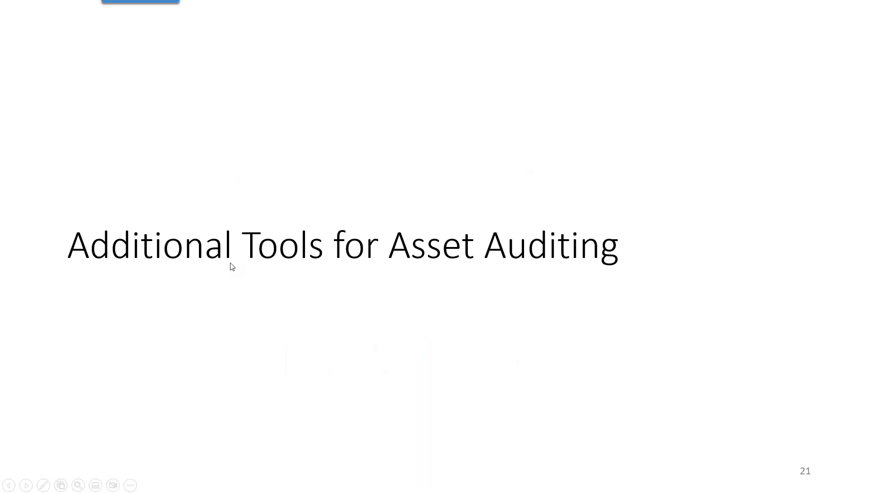
{"action": "left_click", "coordinate": [230, 263]}
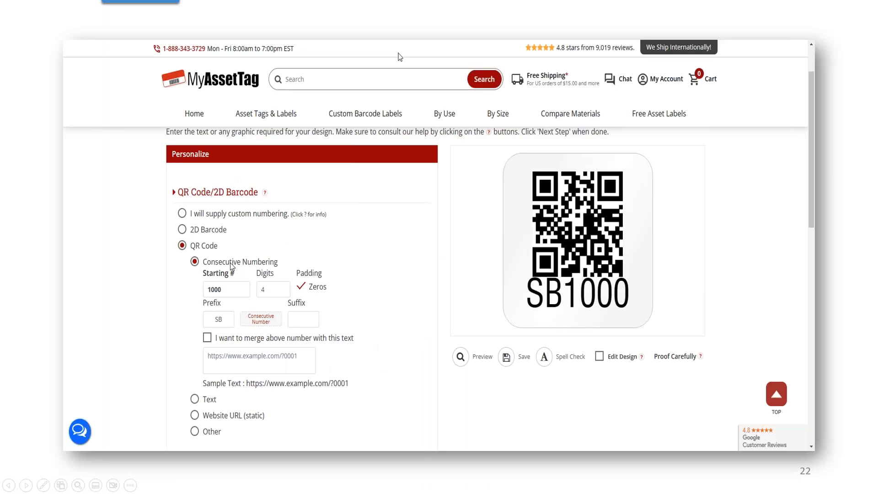
{"action": "key", "text": "Left"}
{"action": "key", "text": "Right"}
{"action": "left_click", "coordinate": [516, 246]}
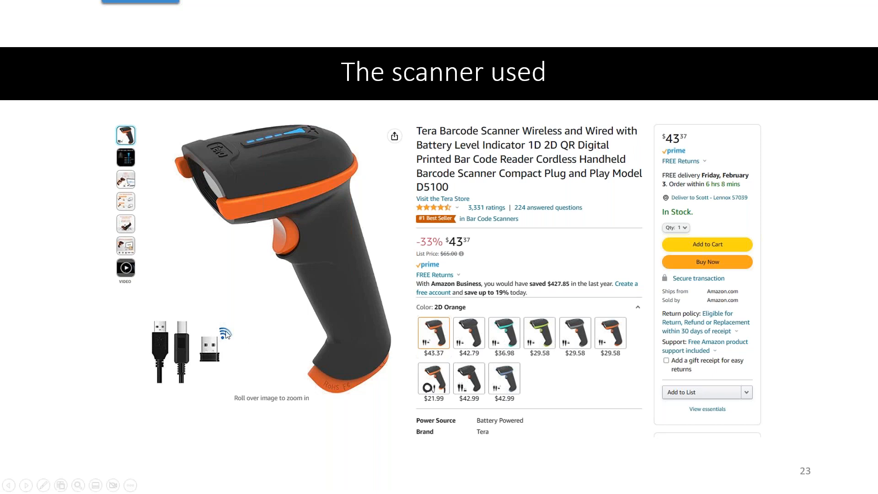
{"action": "left_click", "coordinate": [396, 236]}
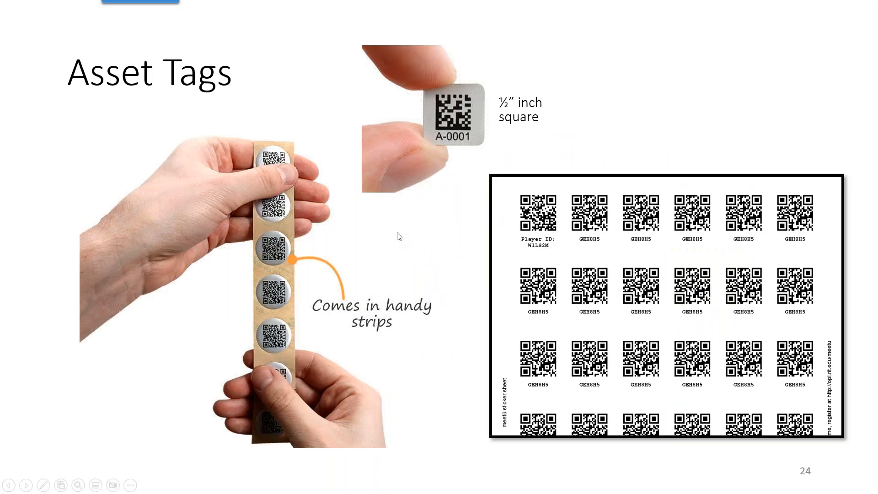
{"action": "left_click", "coordinate": [374, 217]}
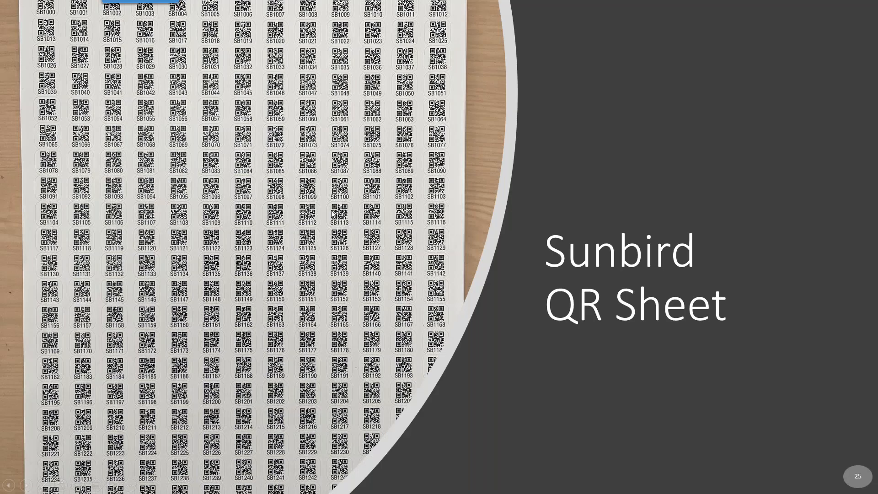